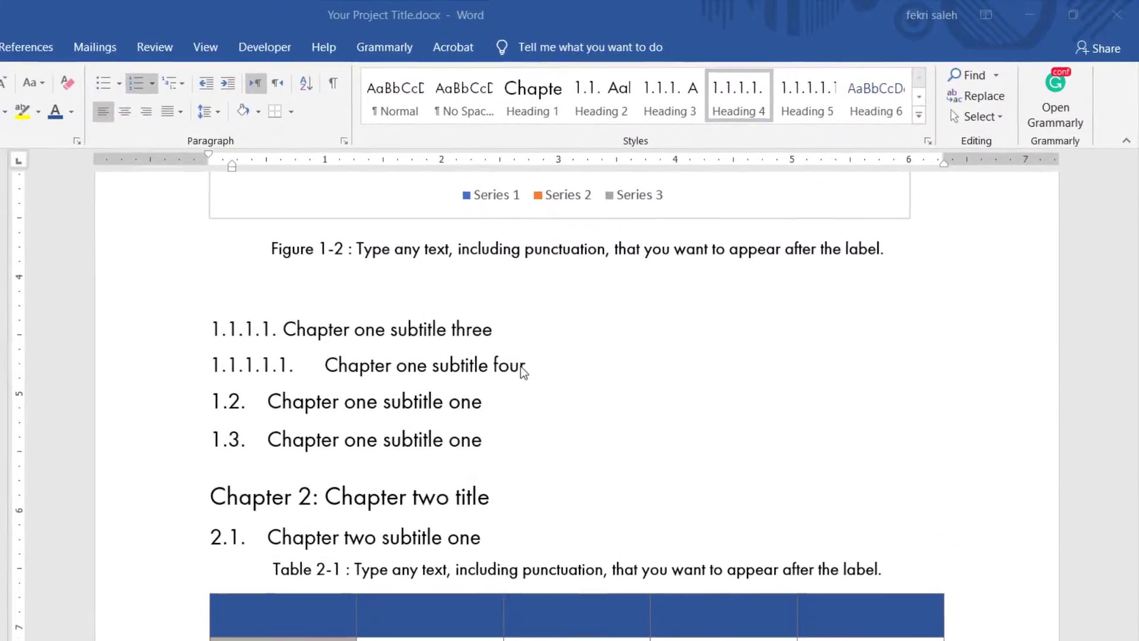
Step: Insert a 2x1 table below heading 1.1.1.1 and drag its first column into a thin strip
click(501, 347)
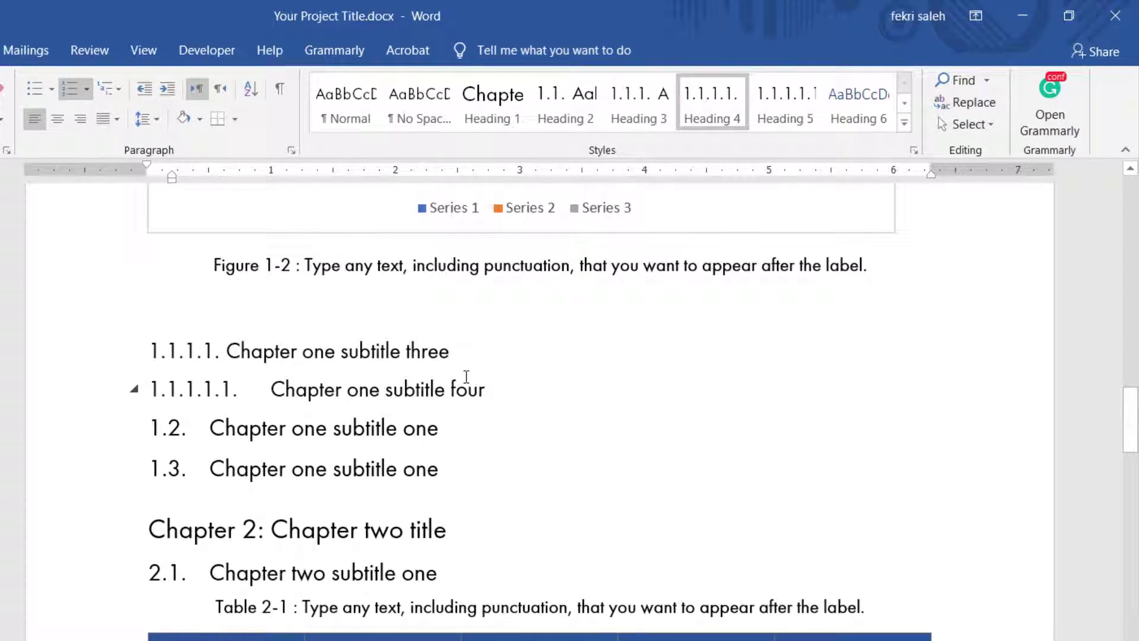
key(Return)
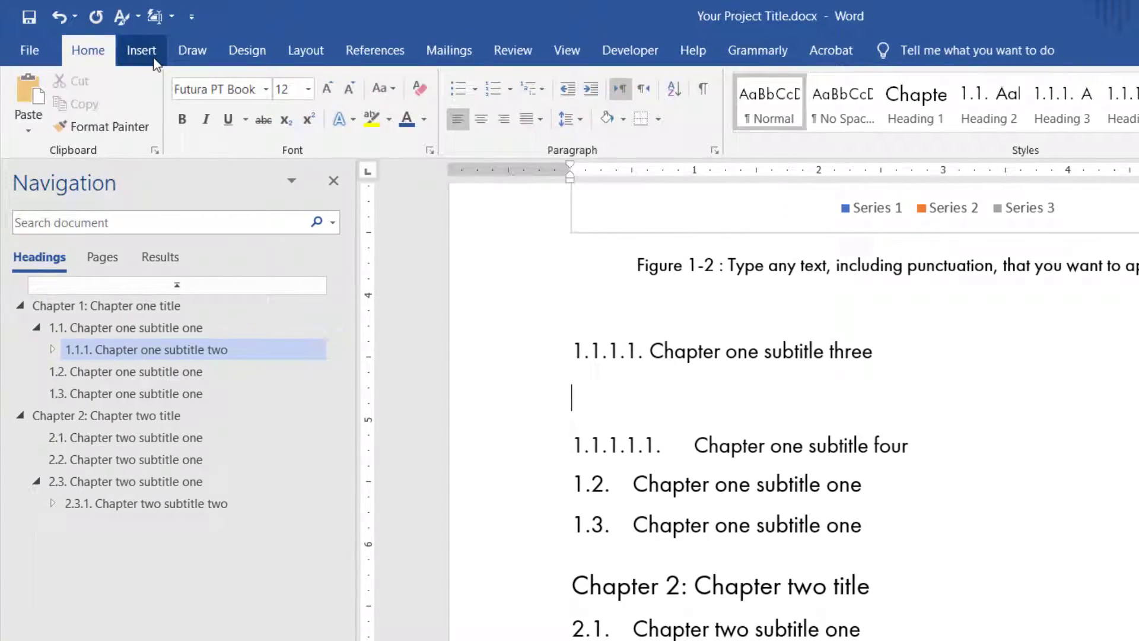
click(143, 52)
click(140, 119)
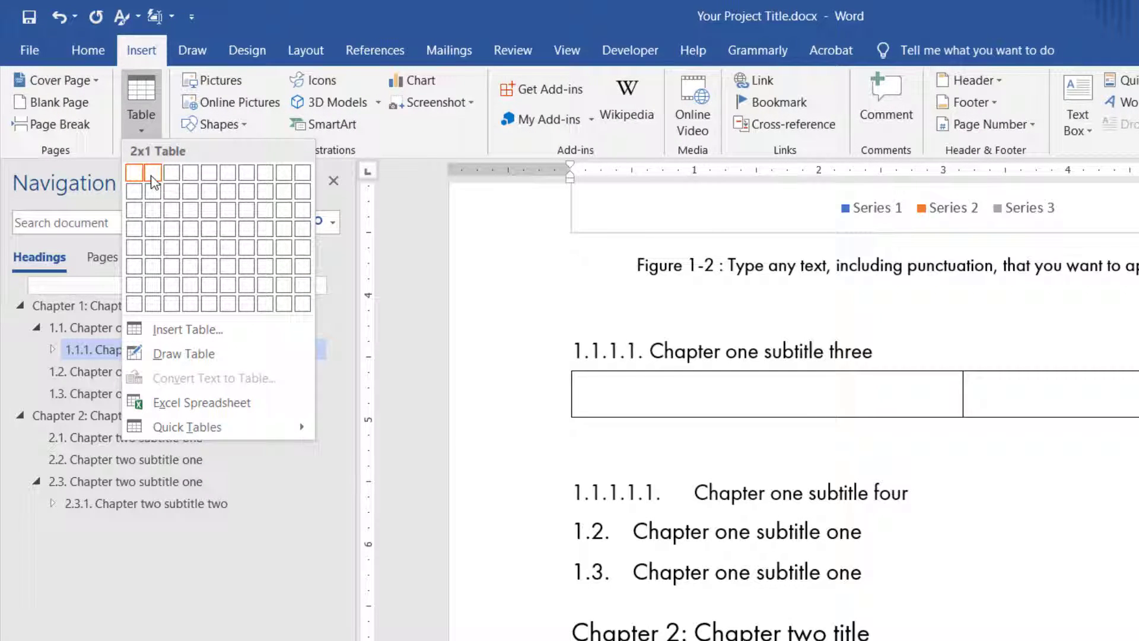
click(152, 174)
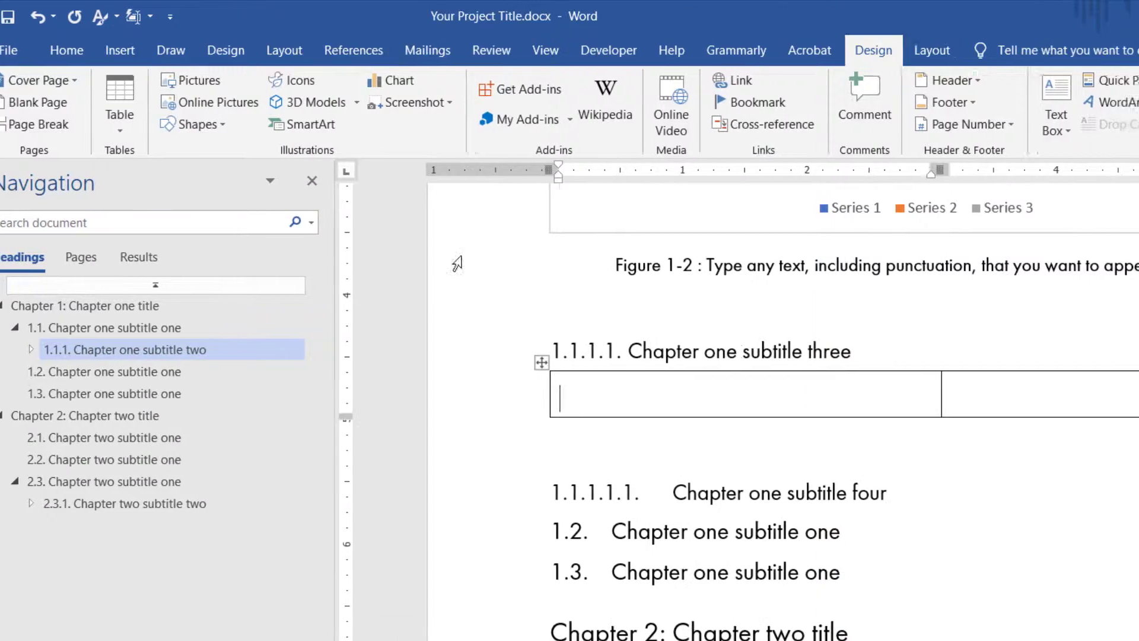
drag(575, 394, 244, 387)
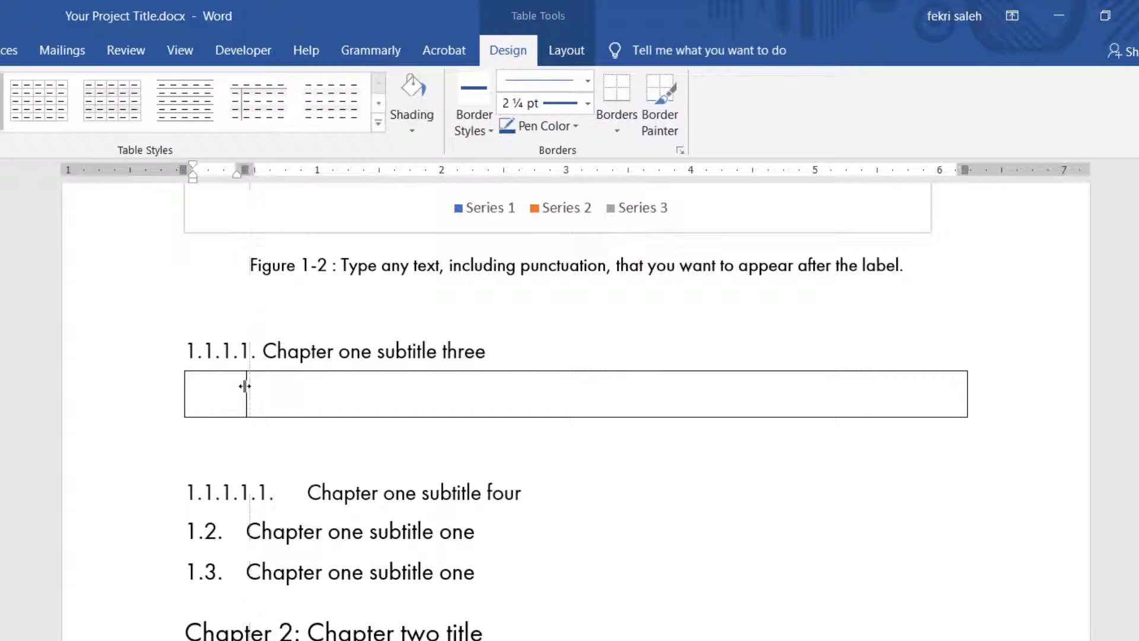
key(Down)
Step: In Borders and Shading, set borders to None, then add a dark-blue 2¼ pt inside vertical line
click(176, 363)
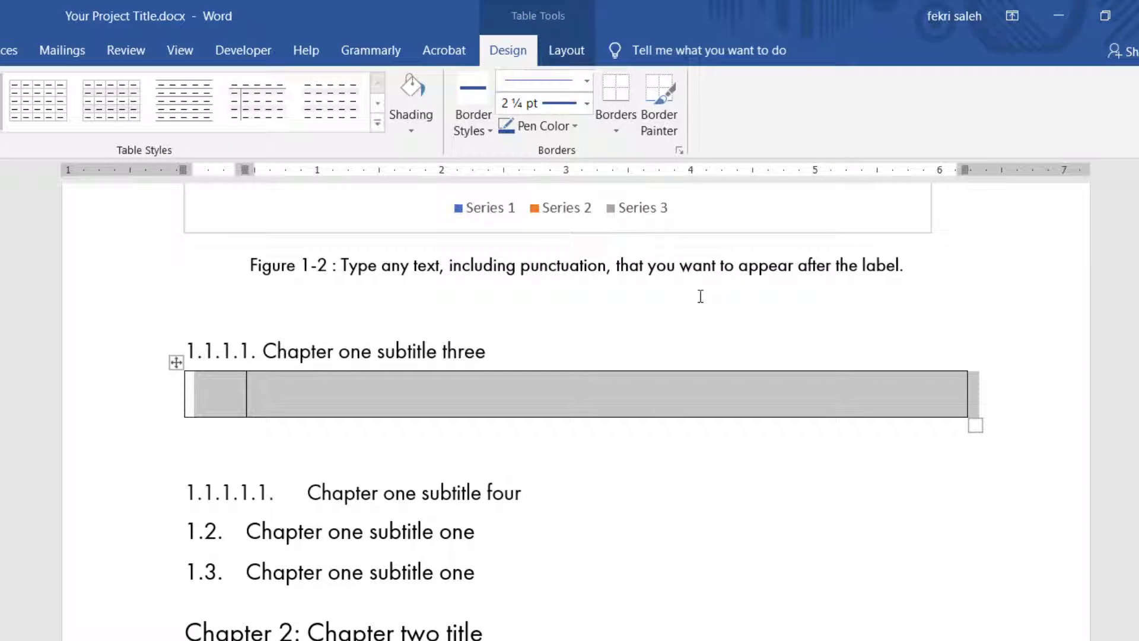
click(613, 136)
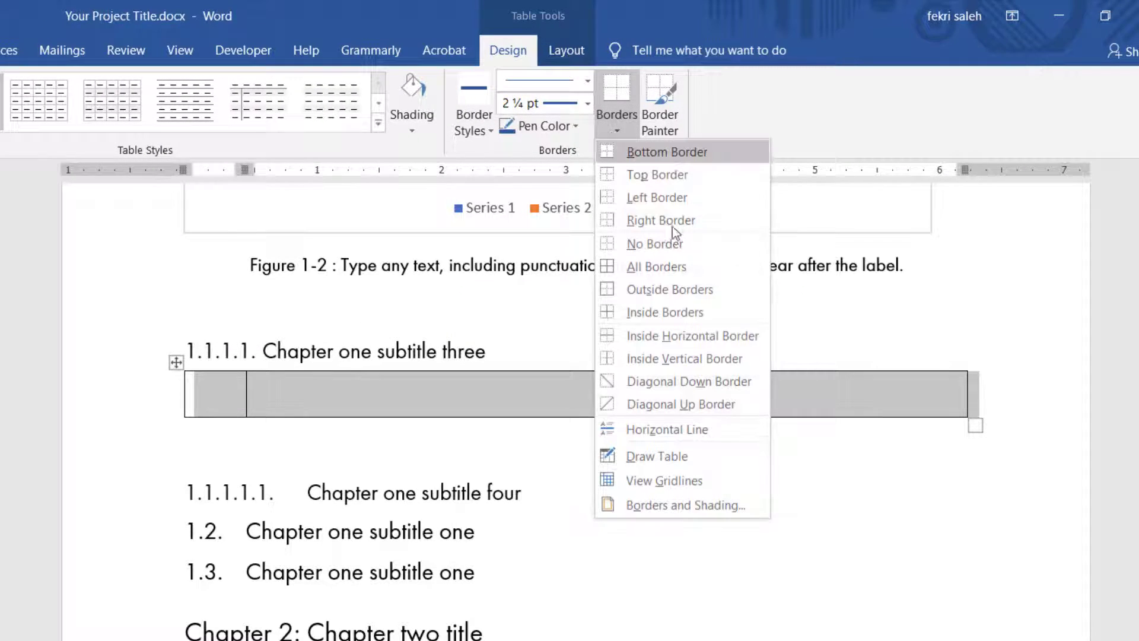
click(681, 492)
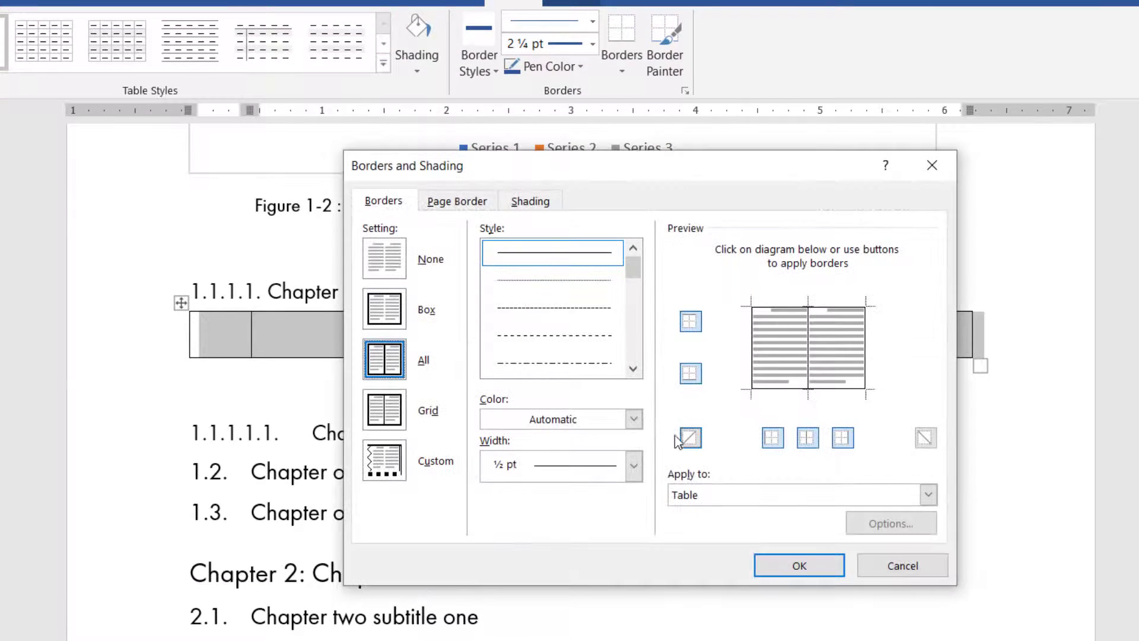
click(382, 264)
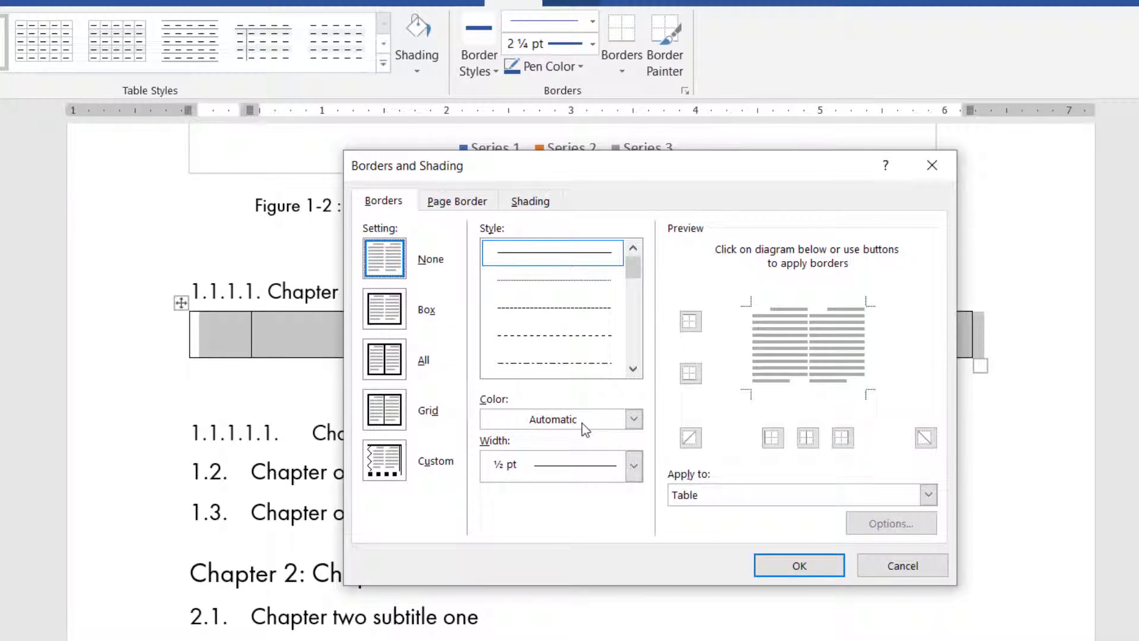
click(633, 419)
click(555, 543)
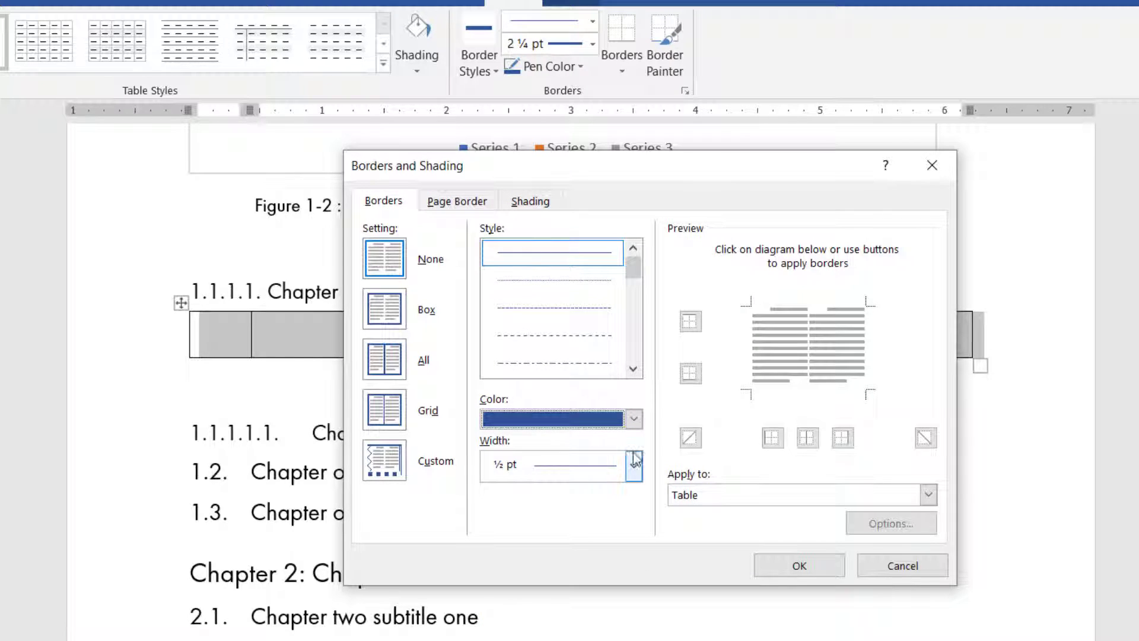
click(634, 465)
click(574, 632)
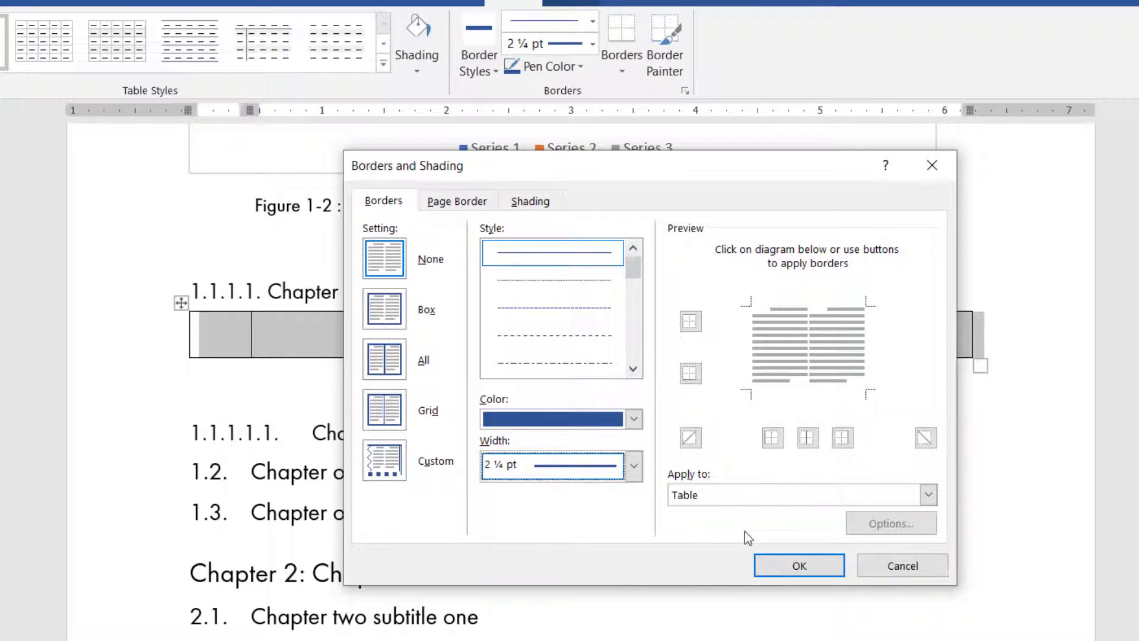
click(808, 443)
click(800, 565)
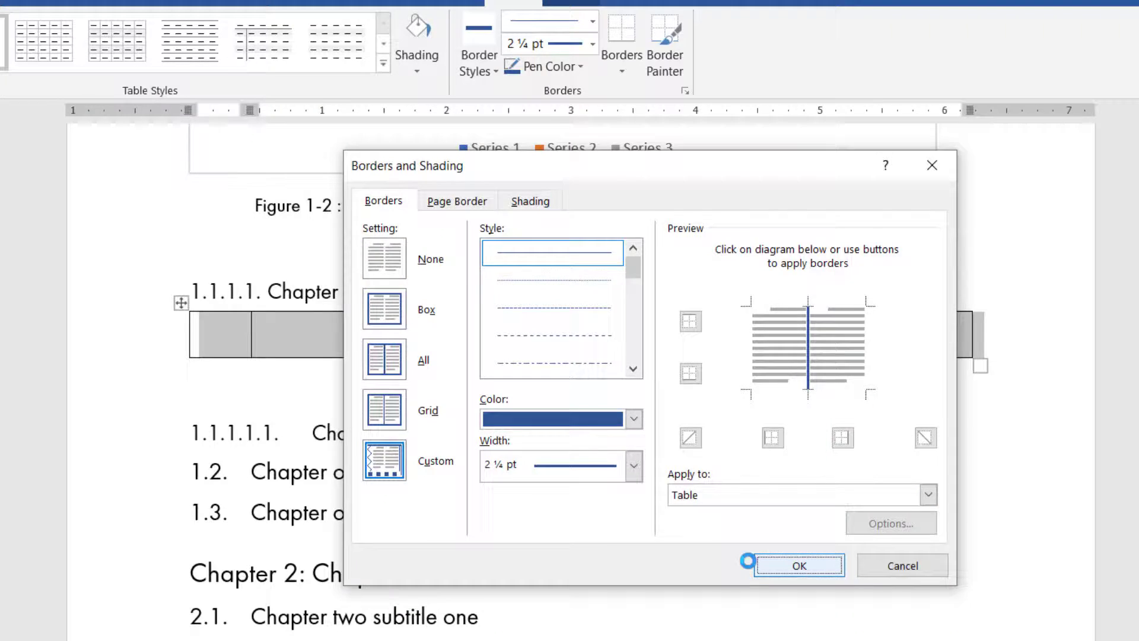
Step: Shade the narrow first table cell a darker grey
click(206, 333)
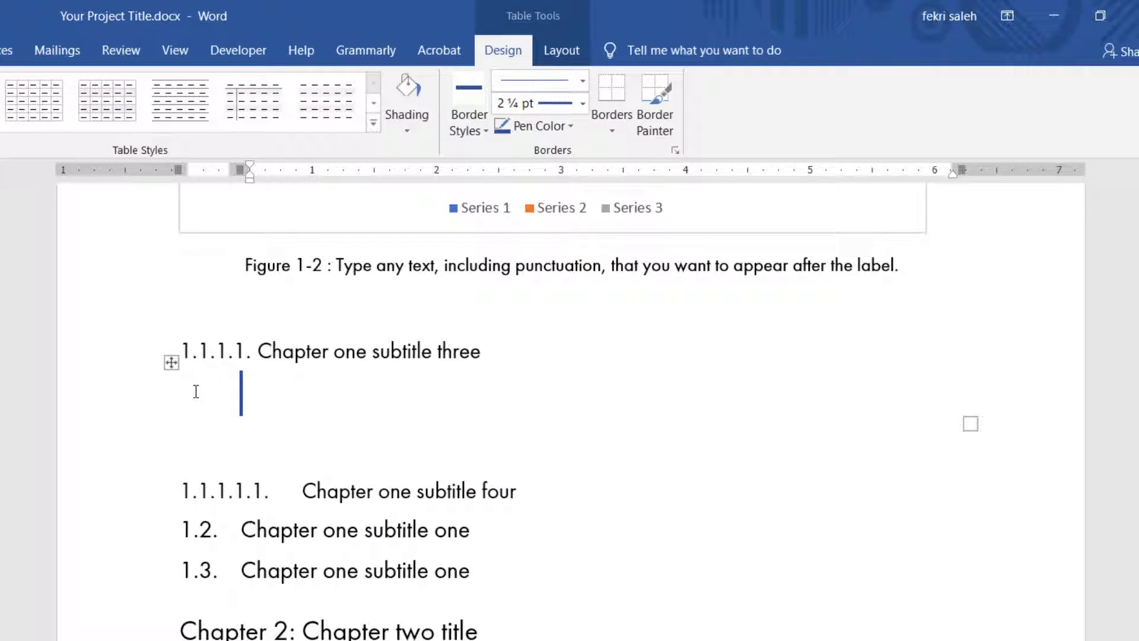
click(185, 392)
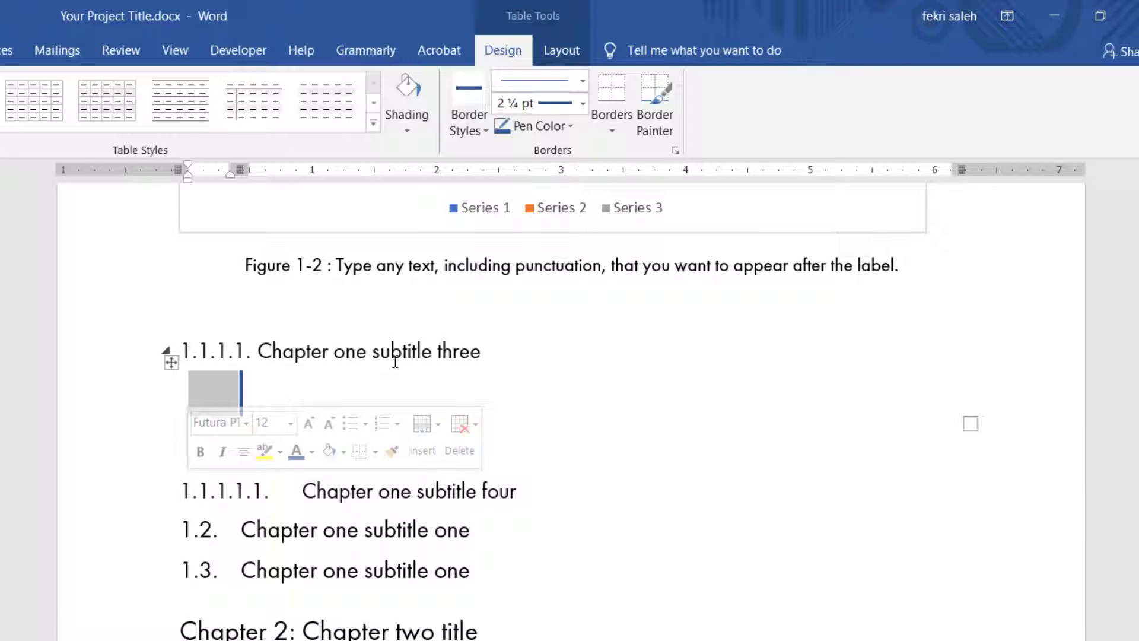
click(413, 134)
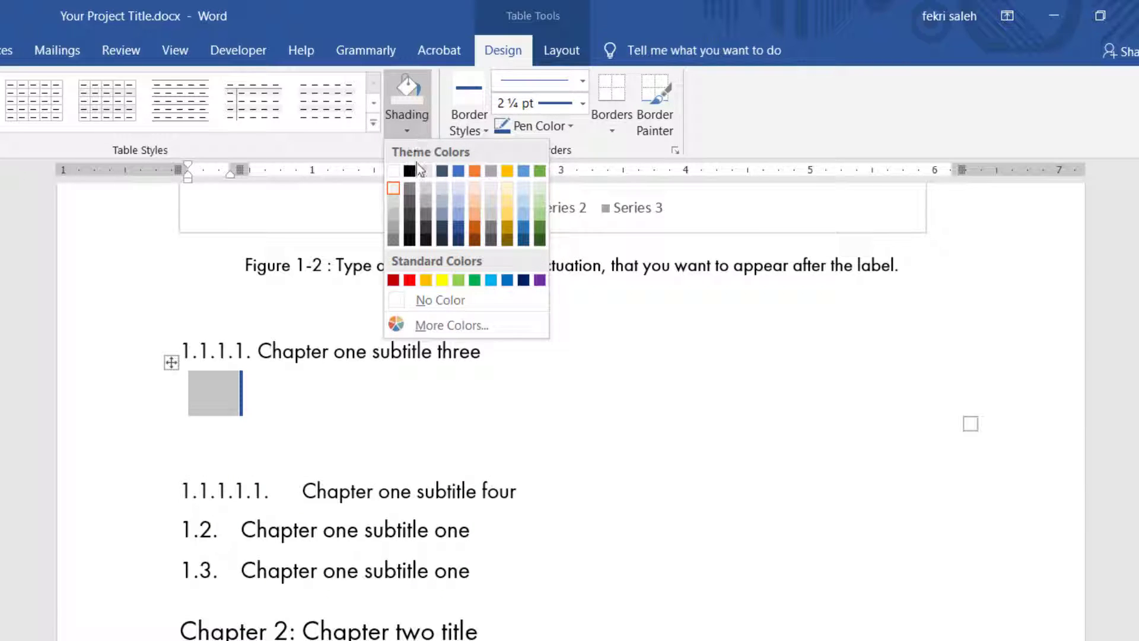
click(425, 200)
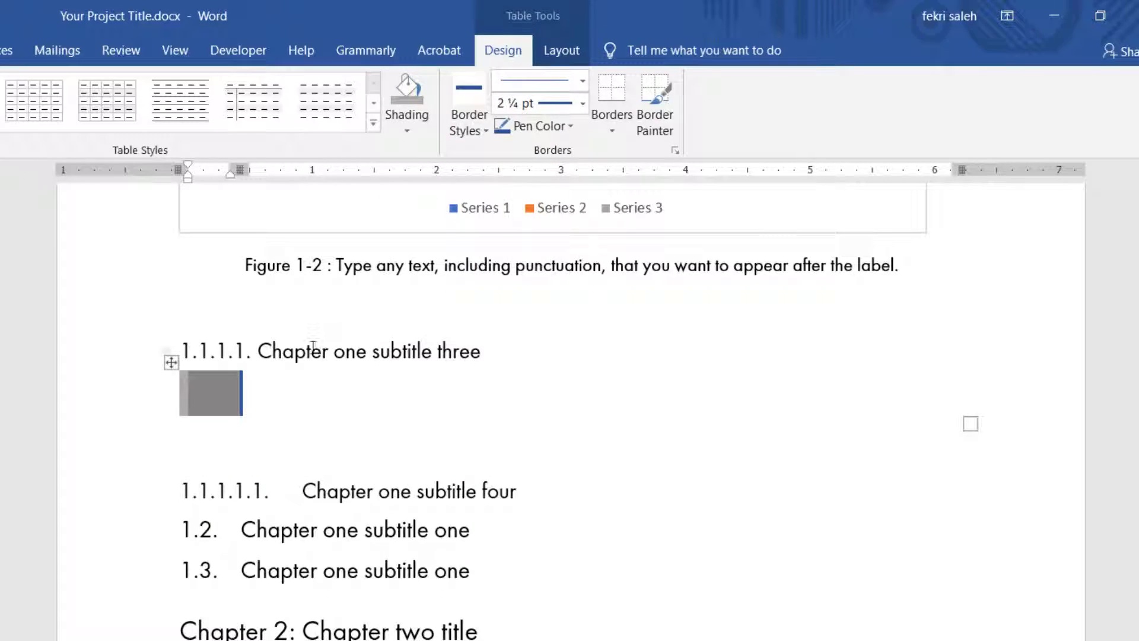
Step: Shade the wide second cell Light Gray, Background 2
click(243, 391)
click(417, 120)
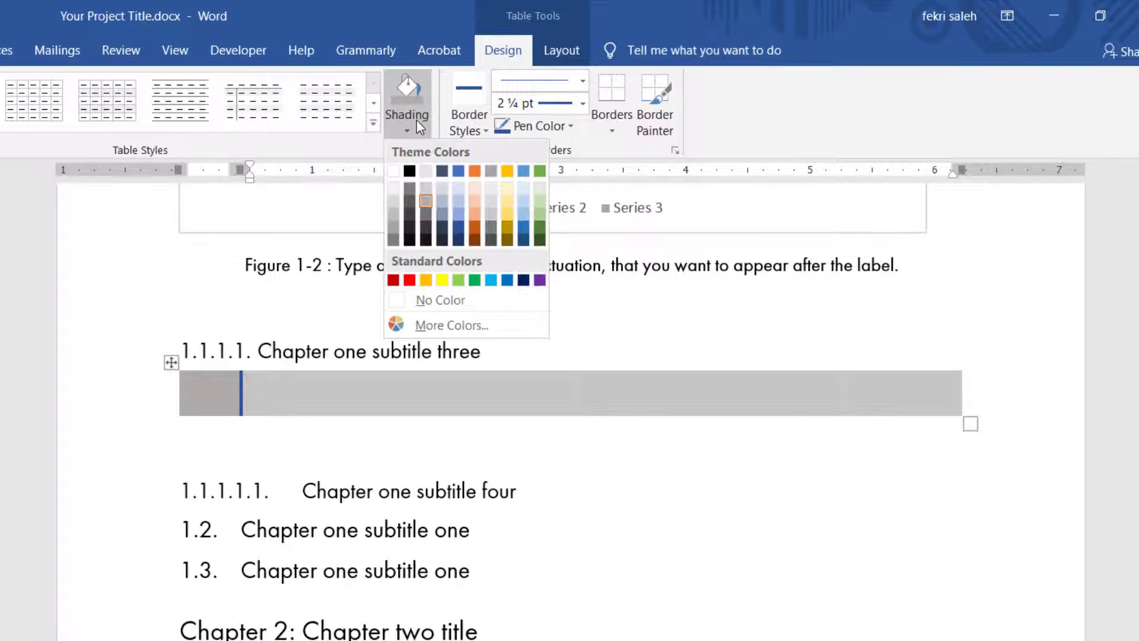
click(425, 171)
click(369, 385)
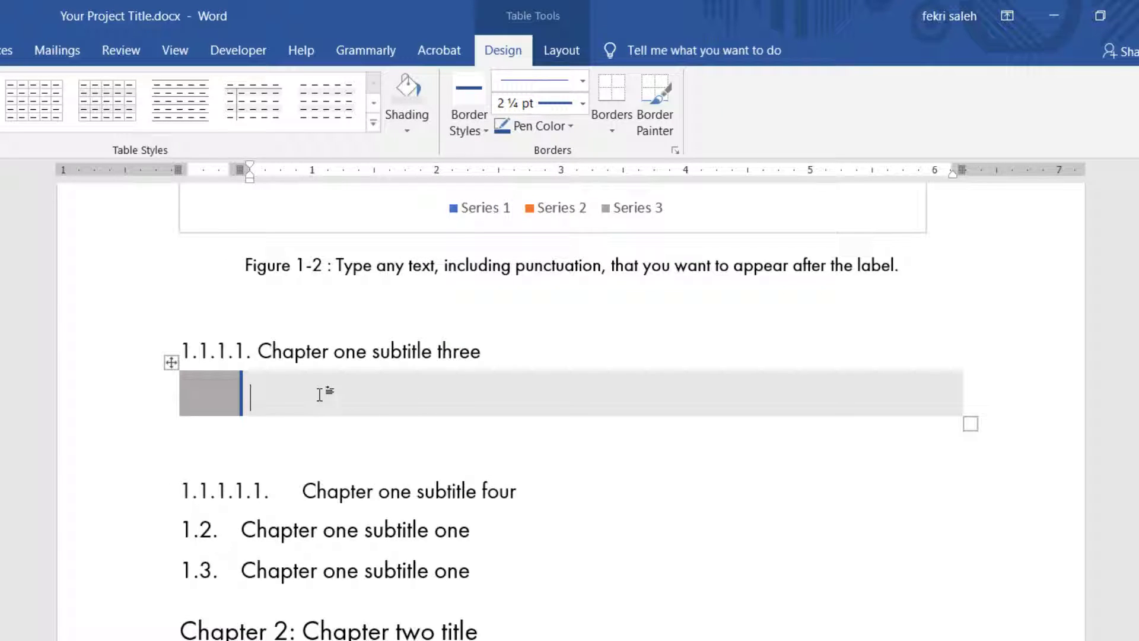
Step: Set the whole code table's text to Inconsolata, 9 pt
click(171, 363)
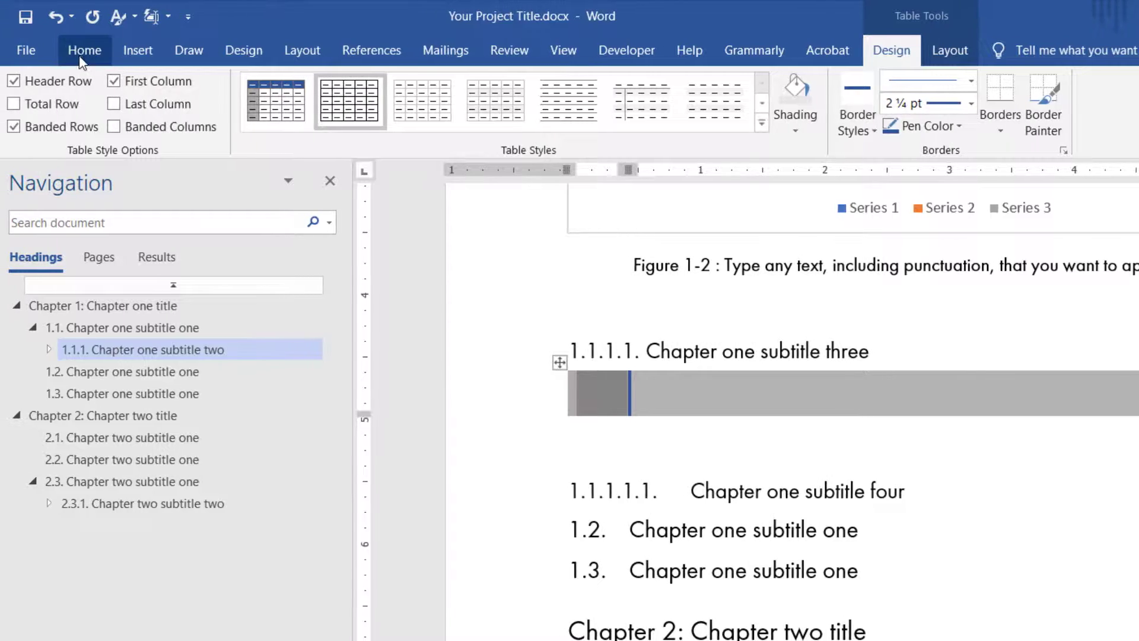
click(88, 52)
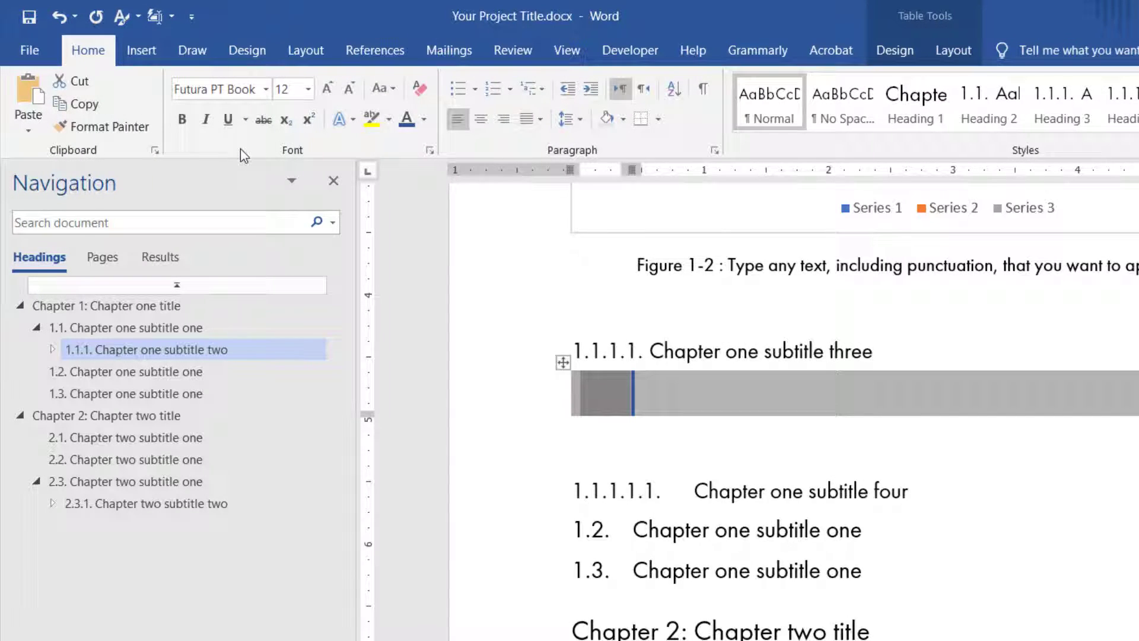
click(266, 90)
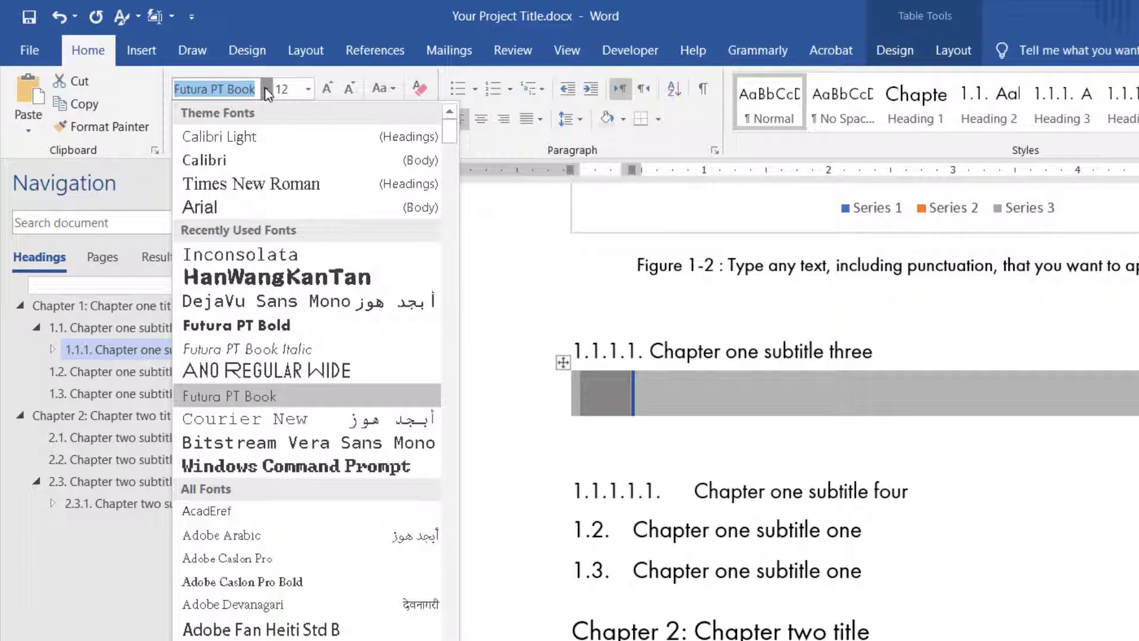
click(291, 257)
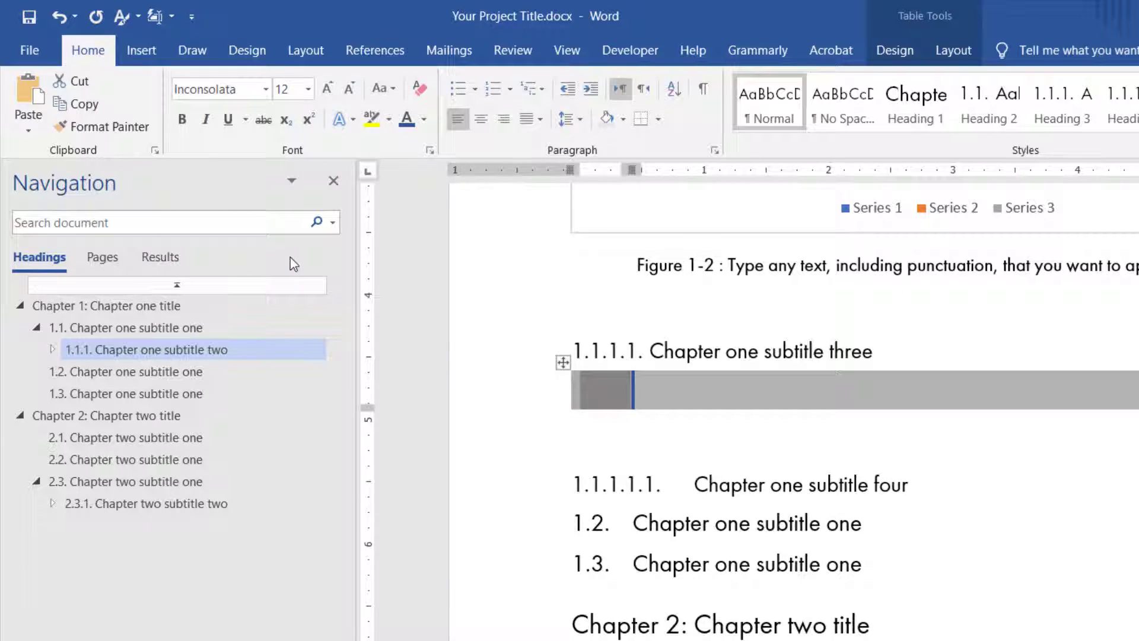
click(309, 90)
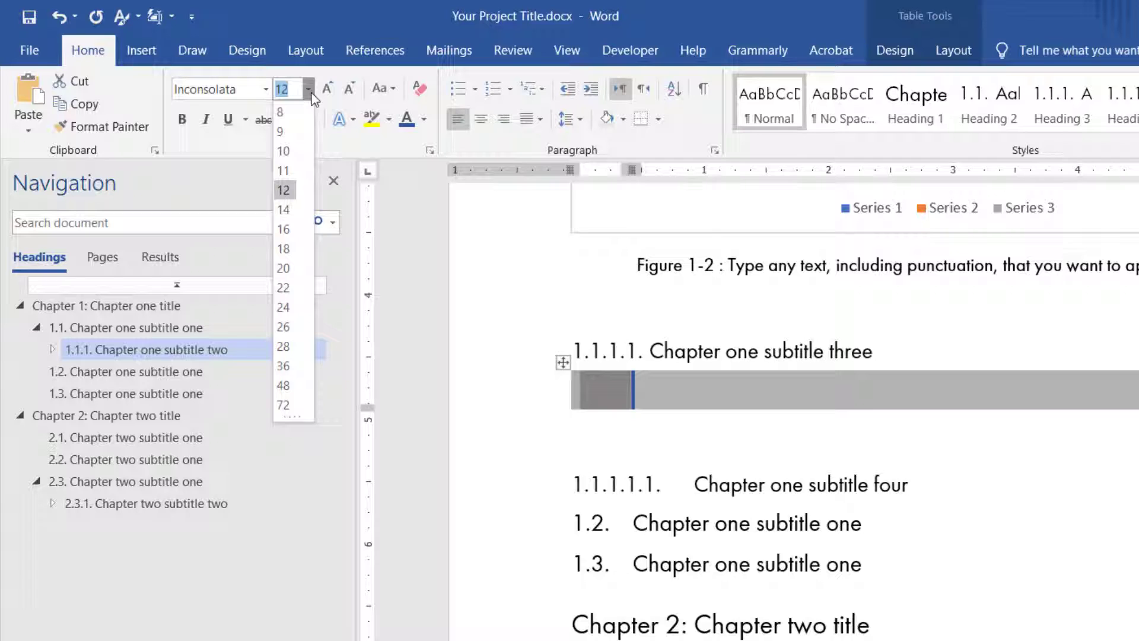
click(285, 131)
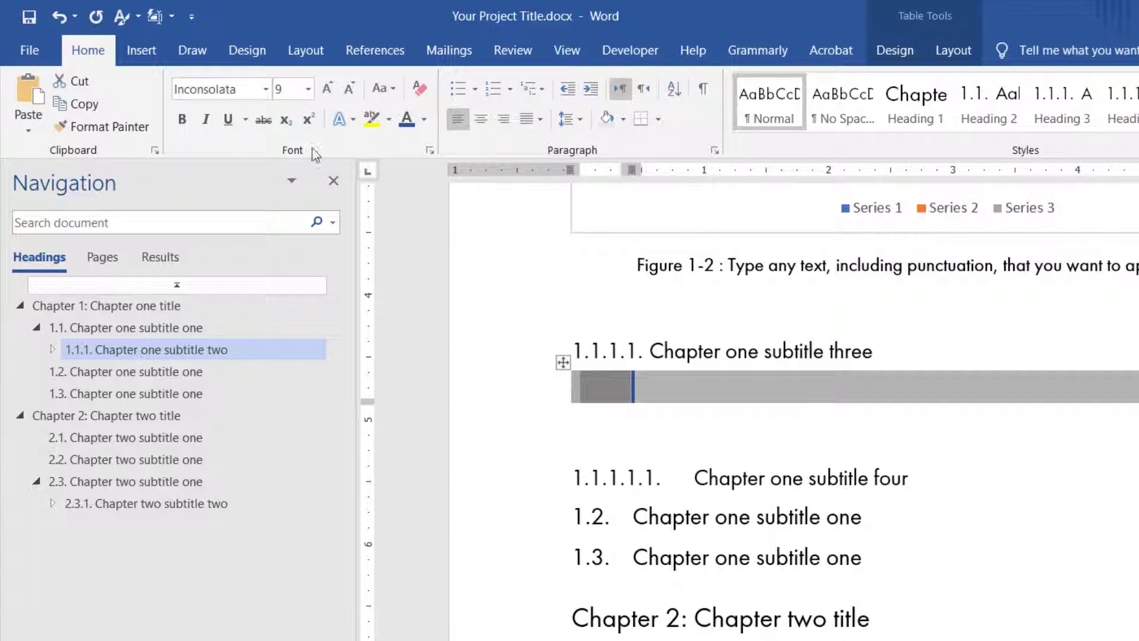
click(826, 391)
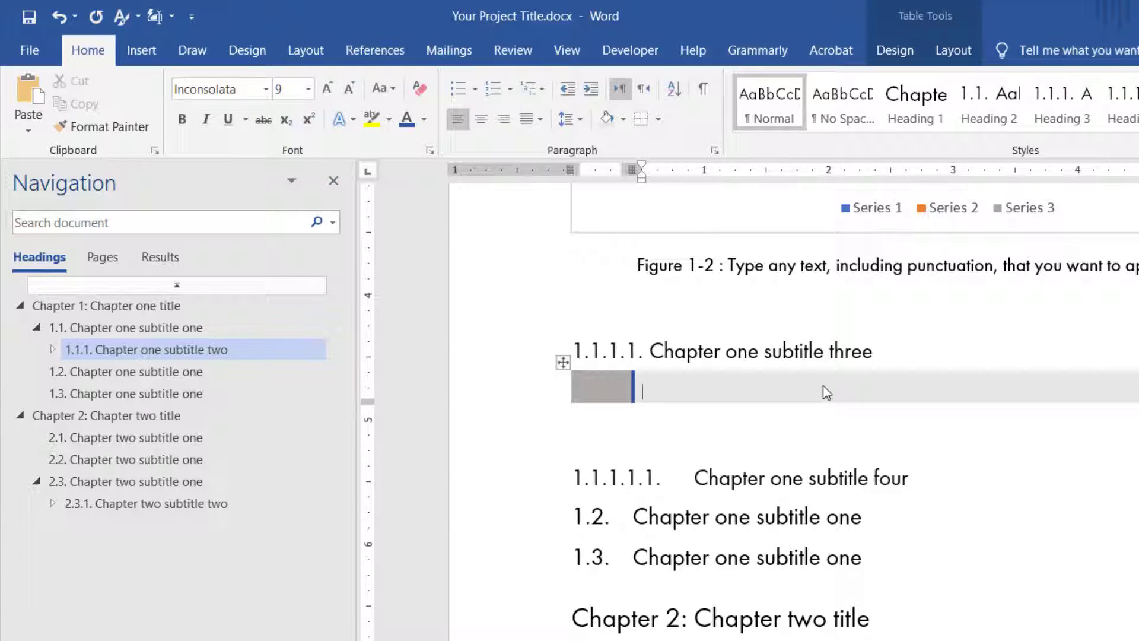
Step: Give the selected code table single (1.0) line spacing
click(563, 362)
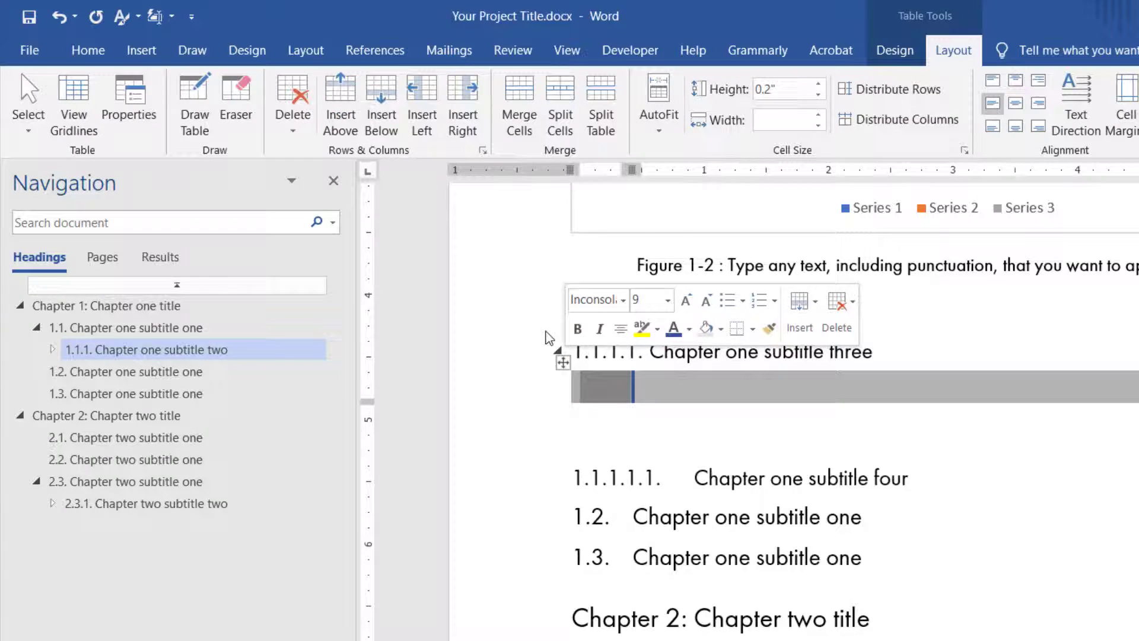
click(88, 52)
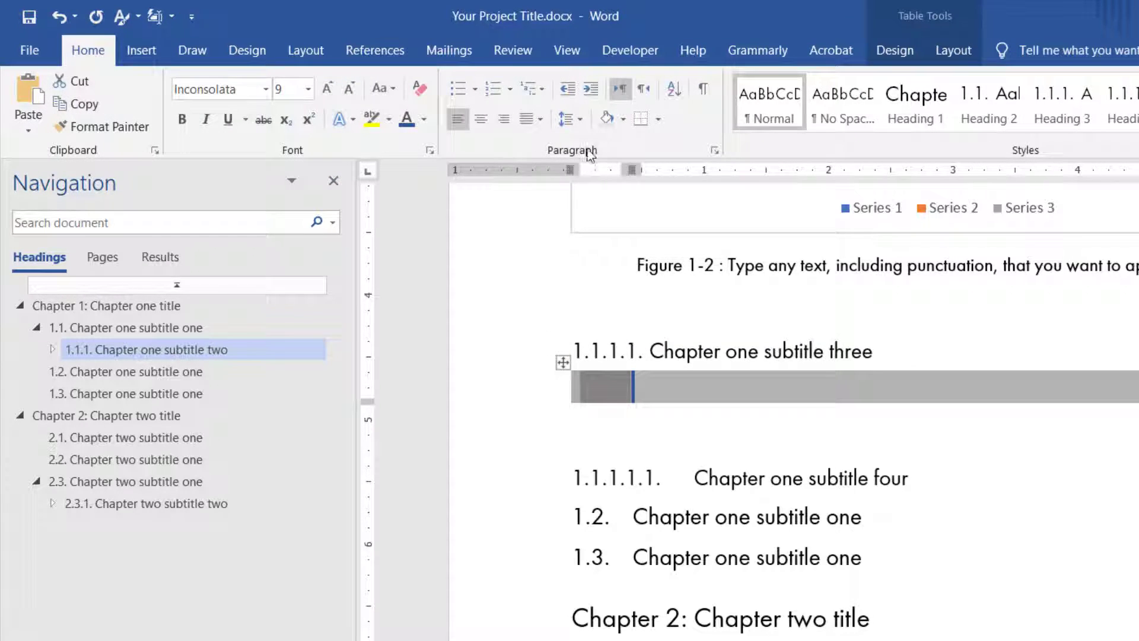
click(578, 118)
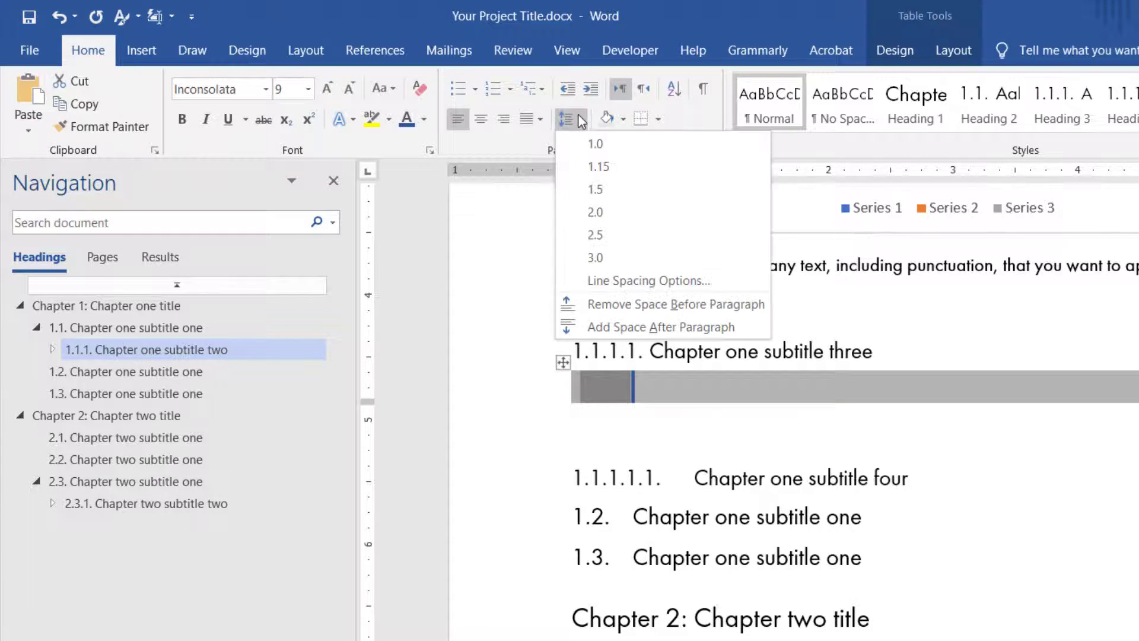
click(591, 143)
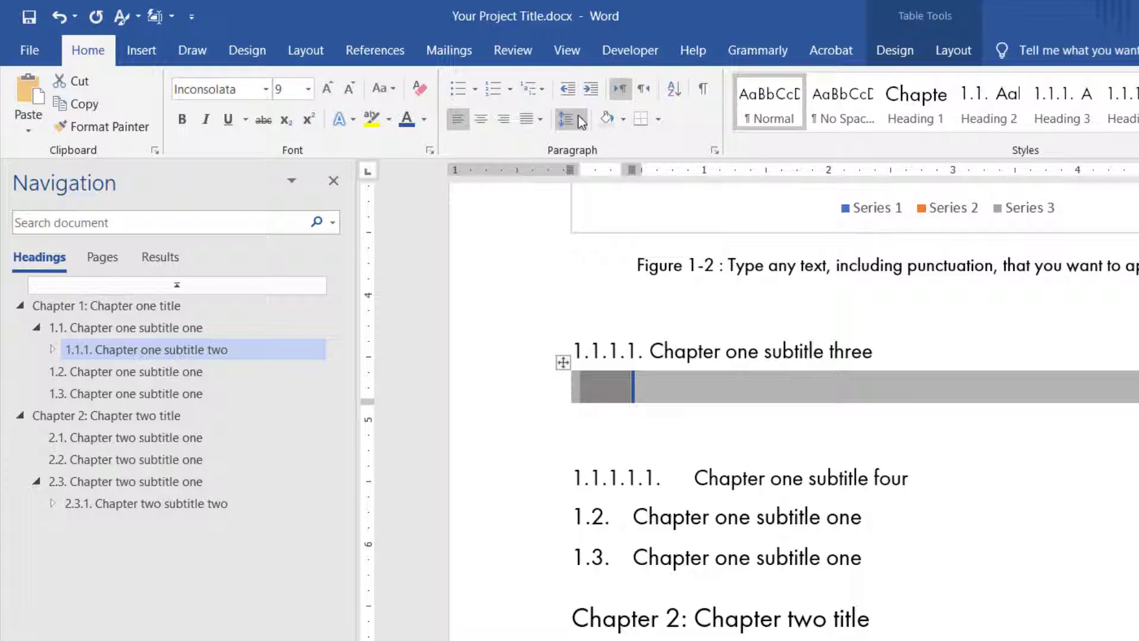
Step: Set 6 pt spacing before in the paragraph settings and remove the cell's indent
click(581, 116)
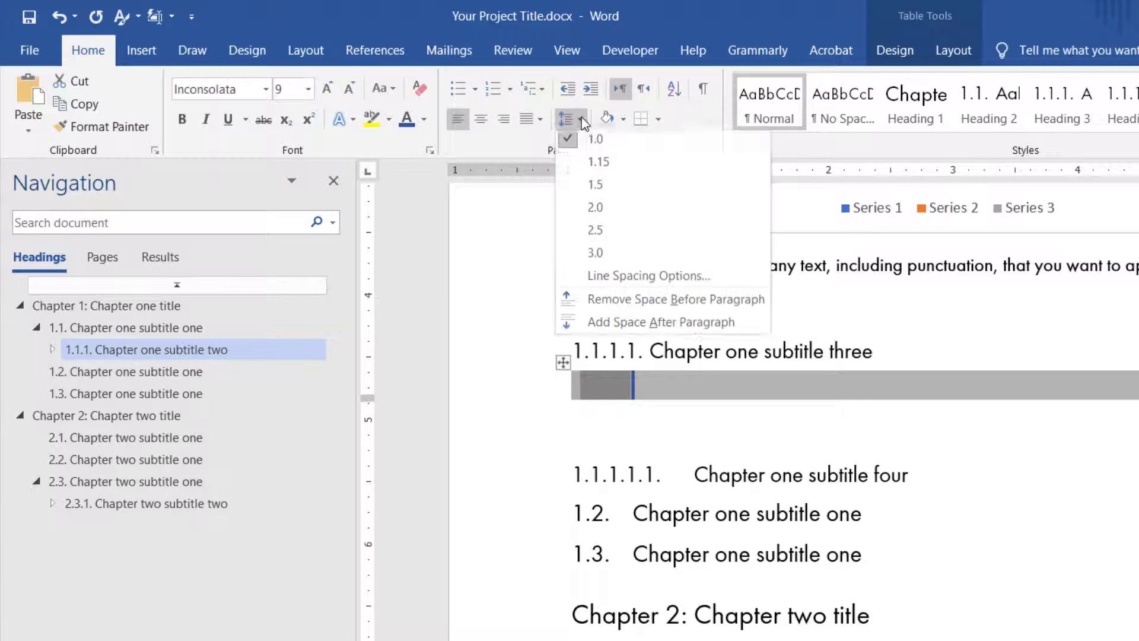
click(645, 289)
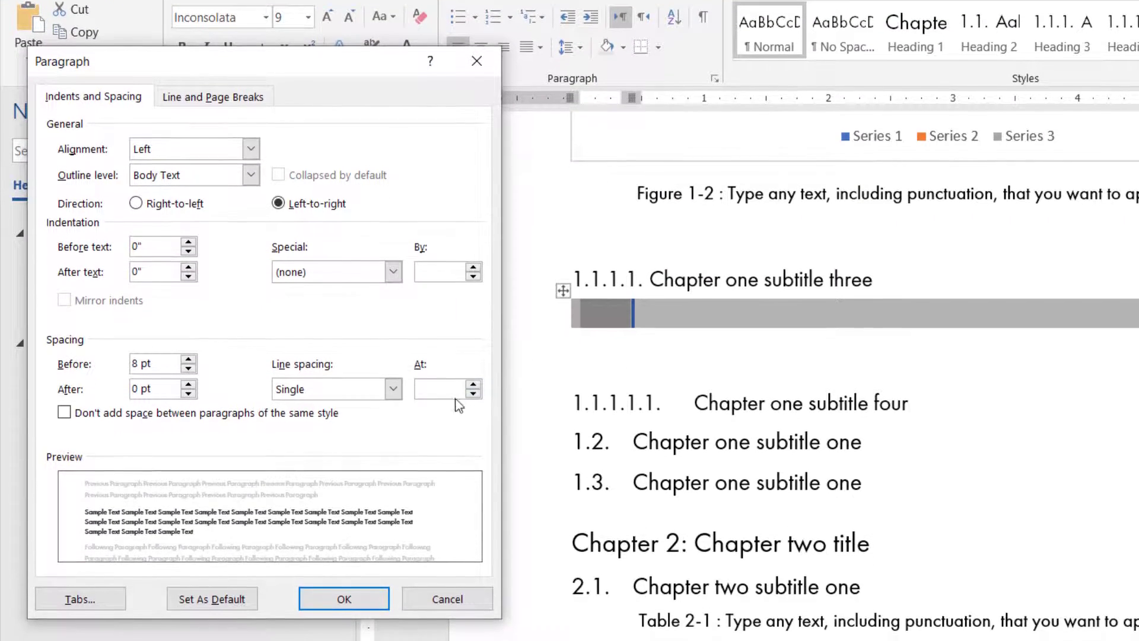
click(189, 368)
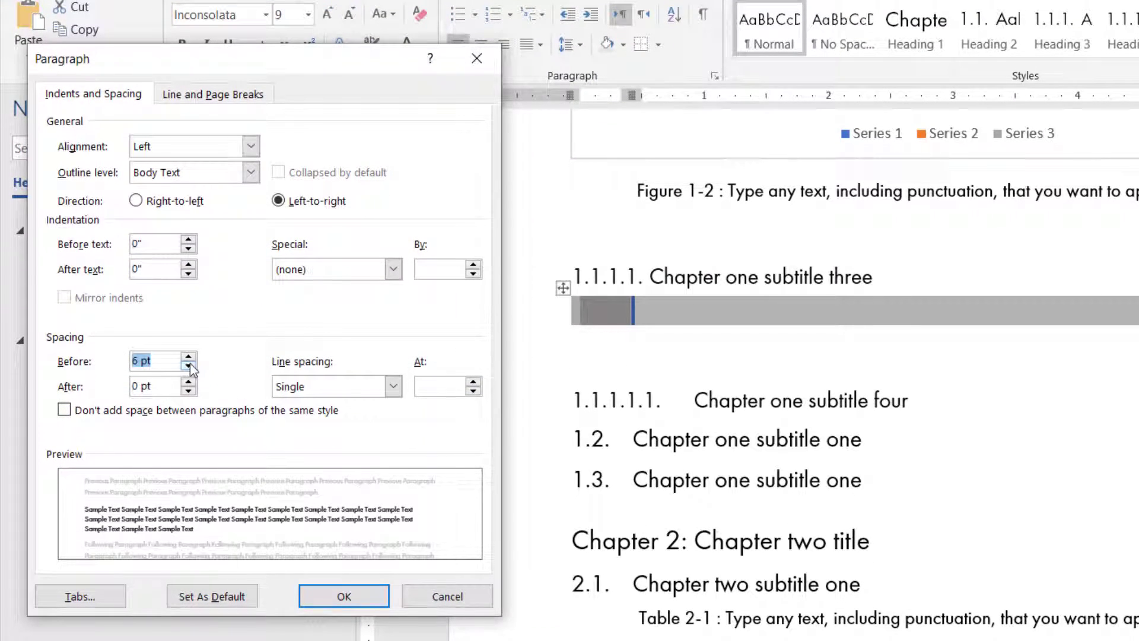
click(344, 596)
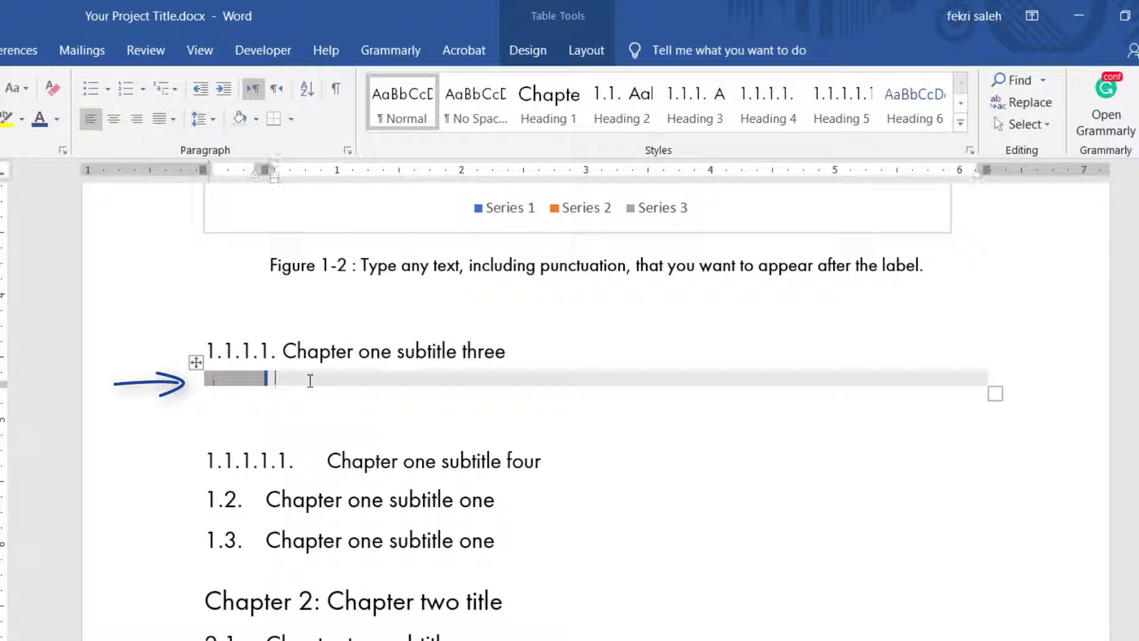
key(BackSpace)
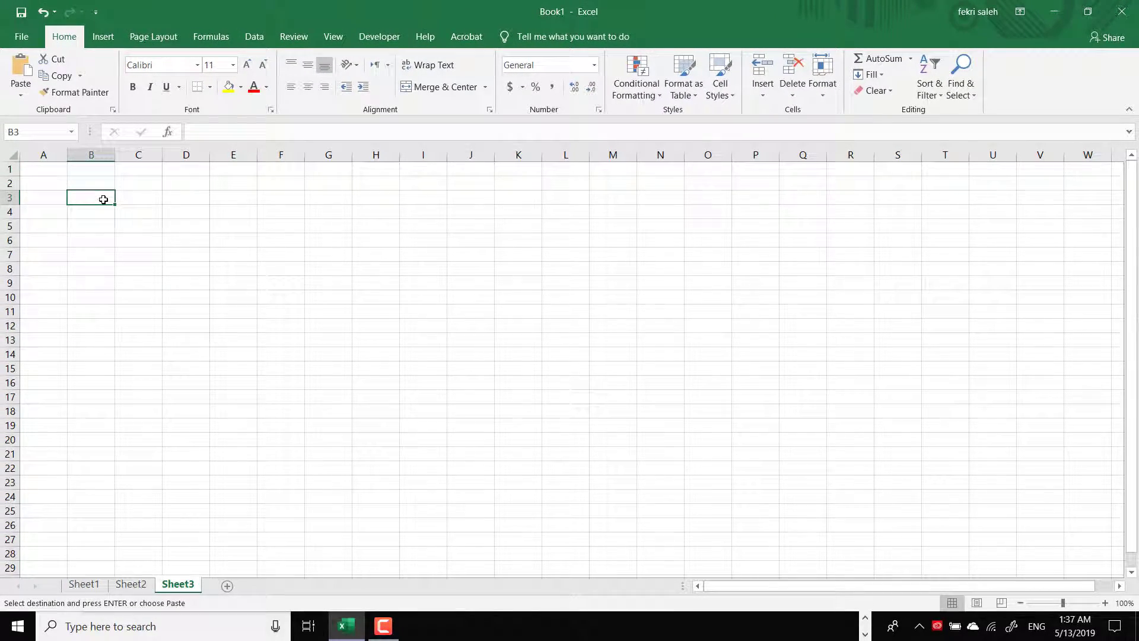
Step: Enter 1 and 2 in B3:B4 and fill the series down to 99
text(1)
key(Return)
text(2)
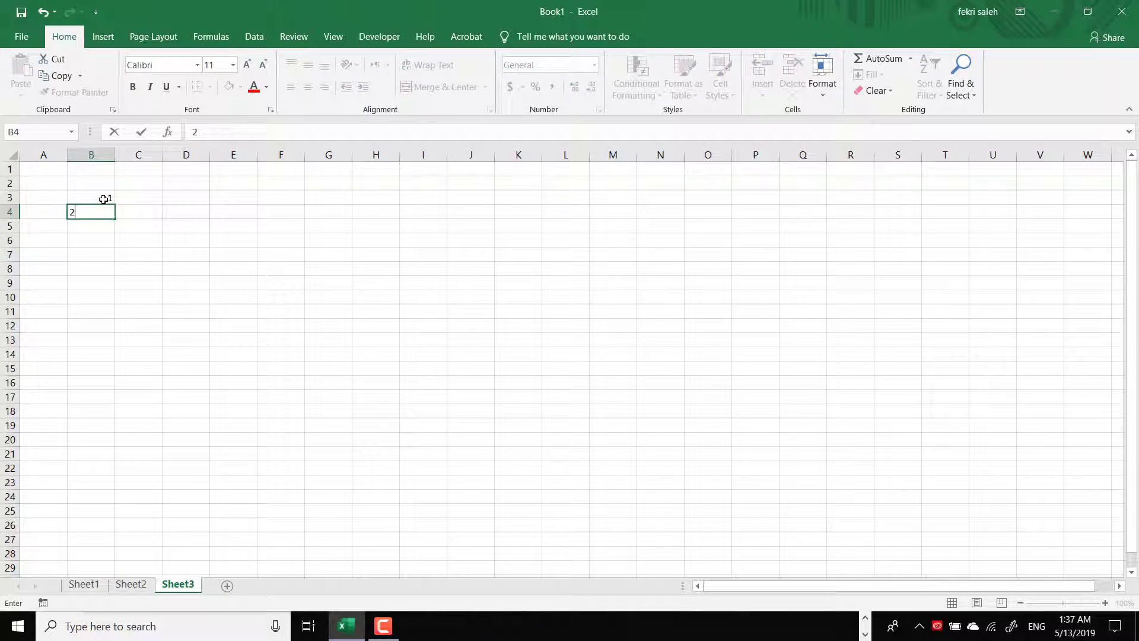
key(Return)
drag(104, 199, 89, 534)
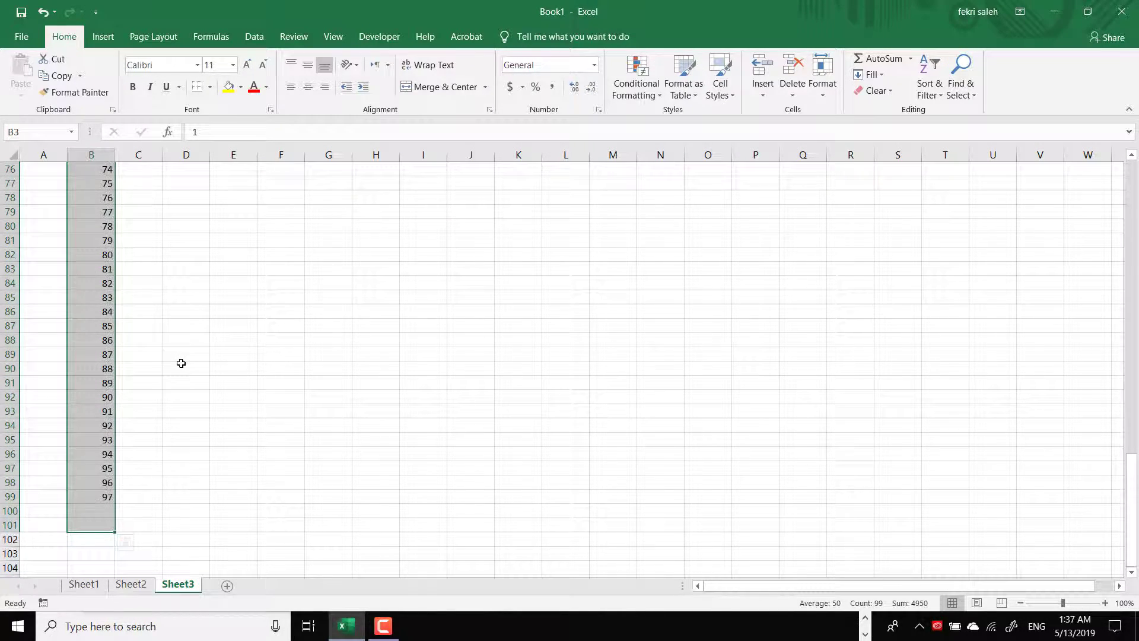
Step: Apply the custom number format '0.' to the series and copy it
click(594, 65)
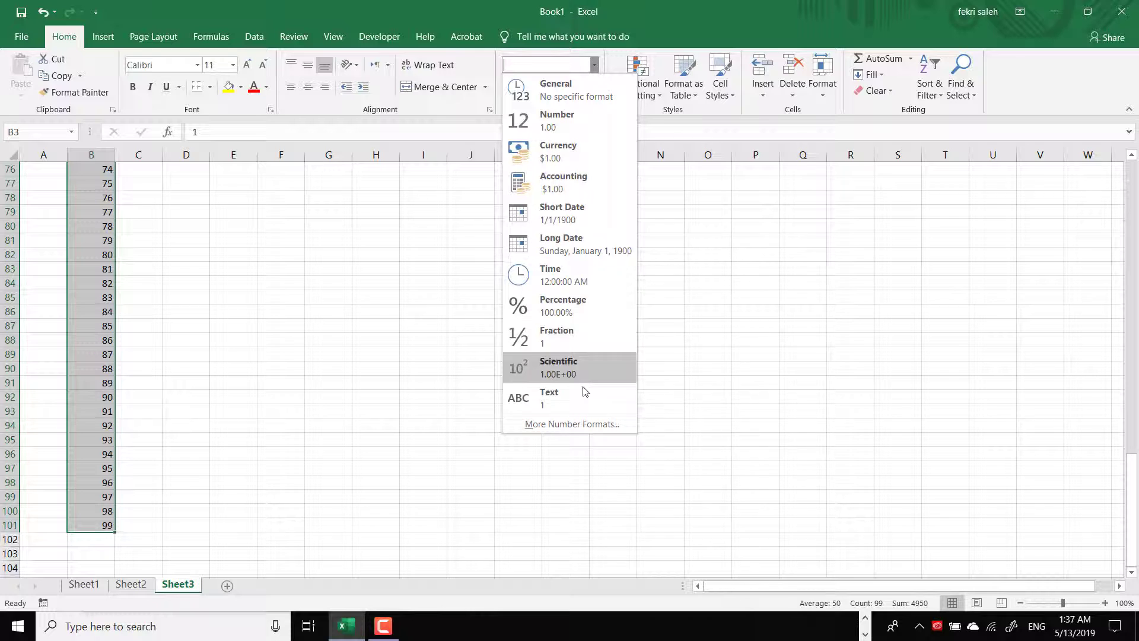
click(586, 426)
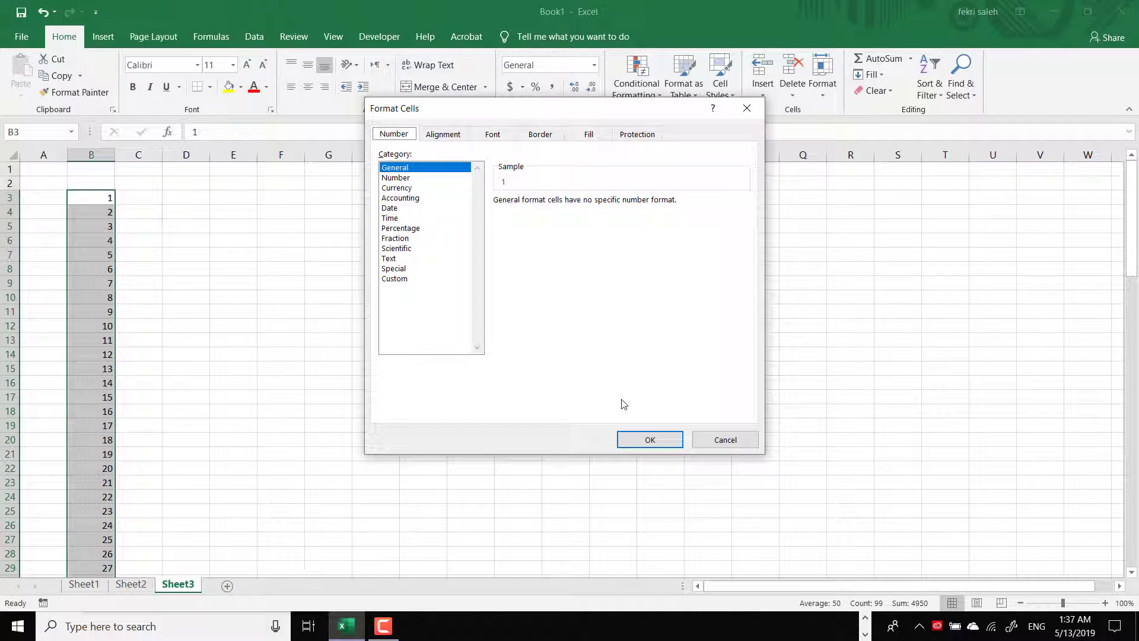
click(395, 279)
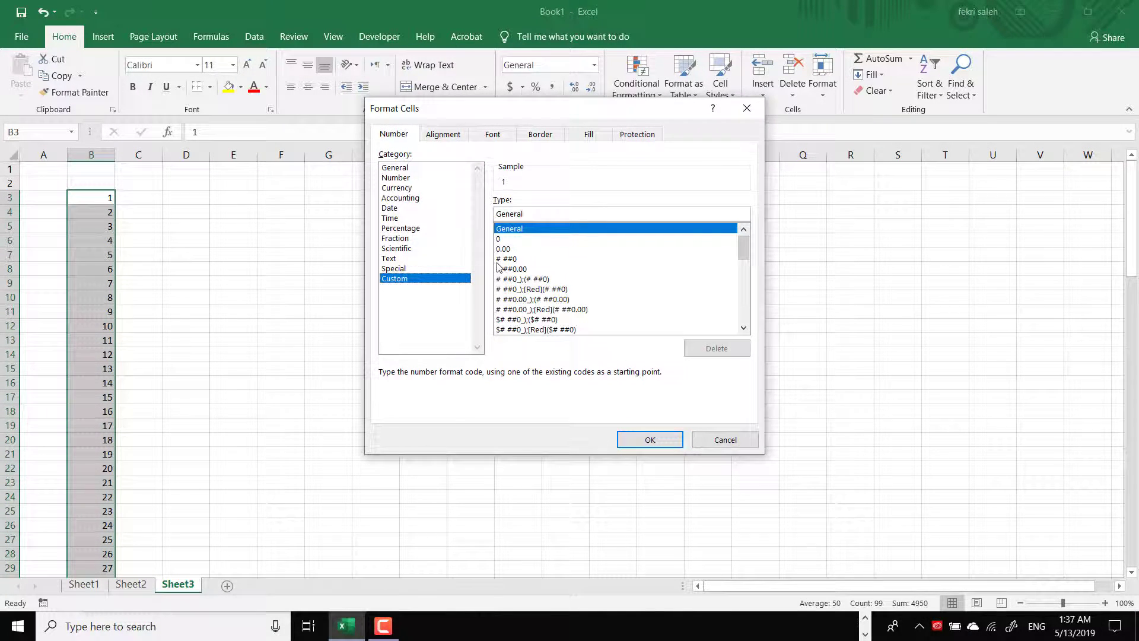
click(501, 249)
click(531, 210)
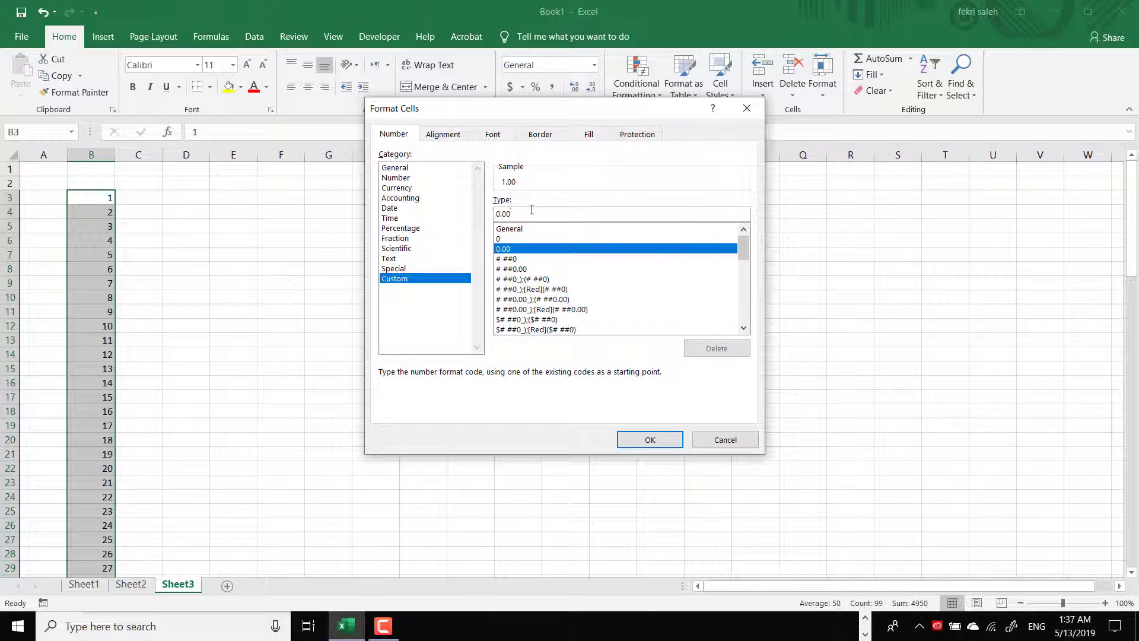
key(BackSpace)
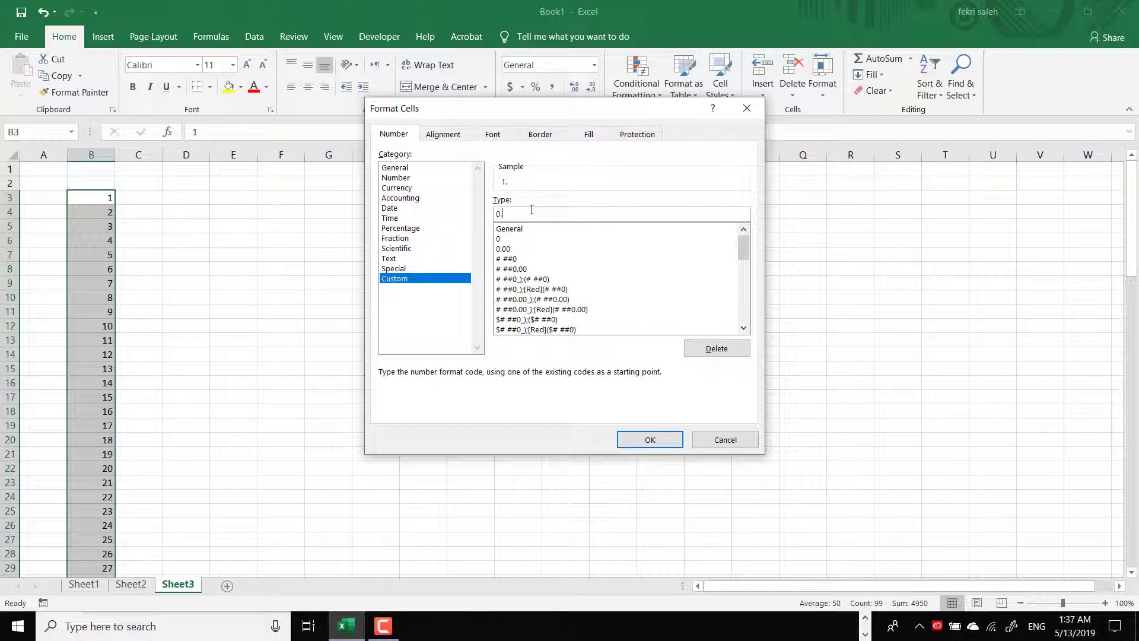
key(Return)
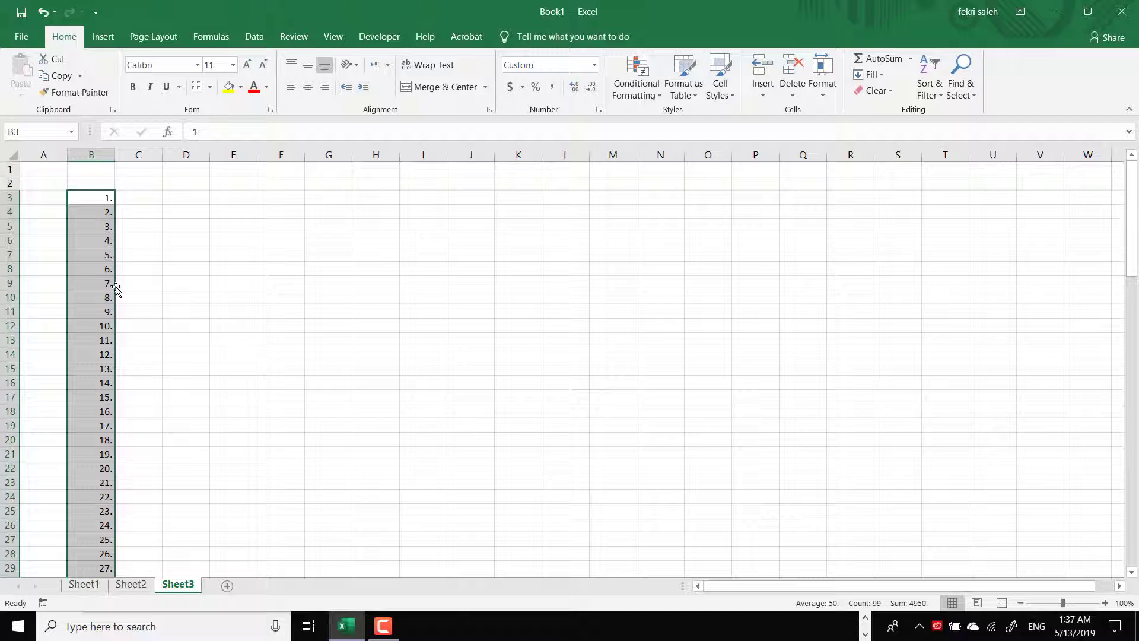
key(ctrl+c)
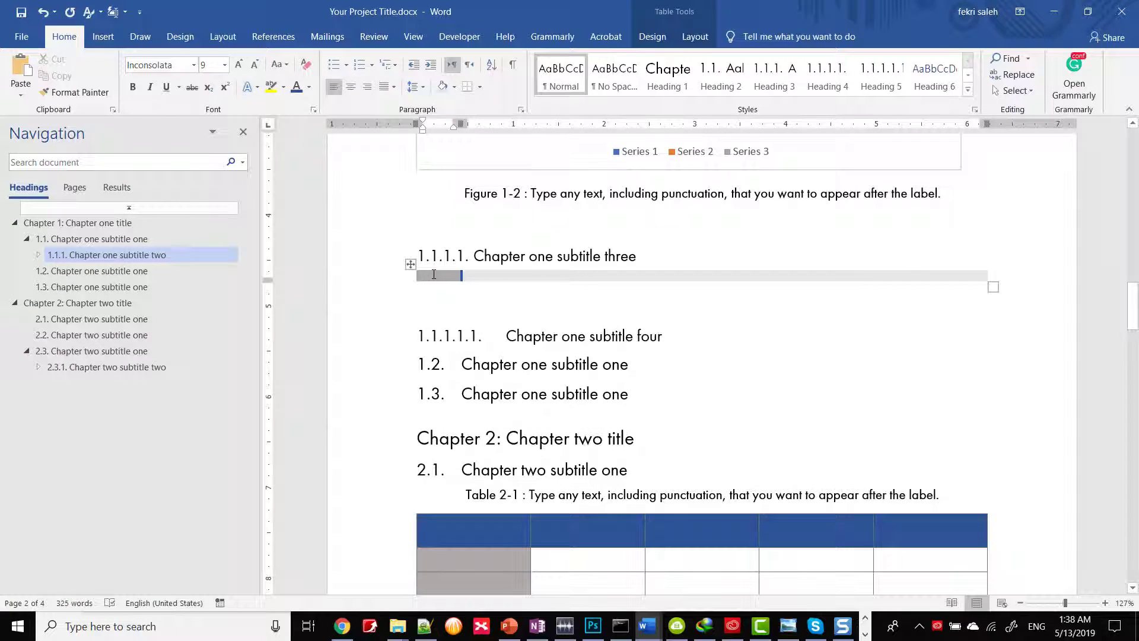
Step: Paste the numbers 1. to 99. as text only into the left cell and narrow that column
right_click(434, 274)
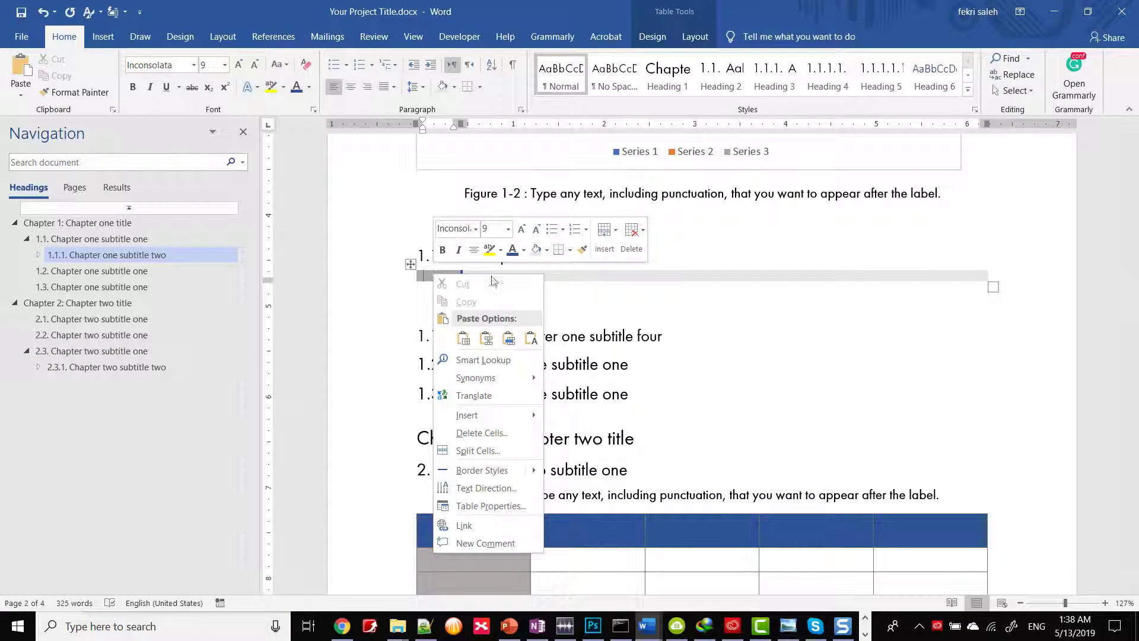
click(533, 338)
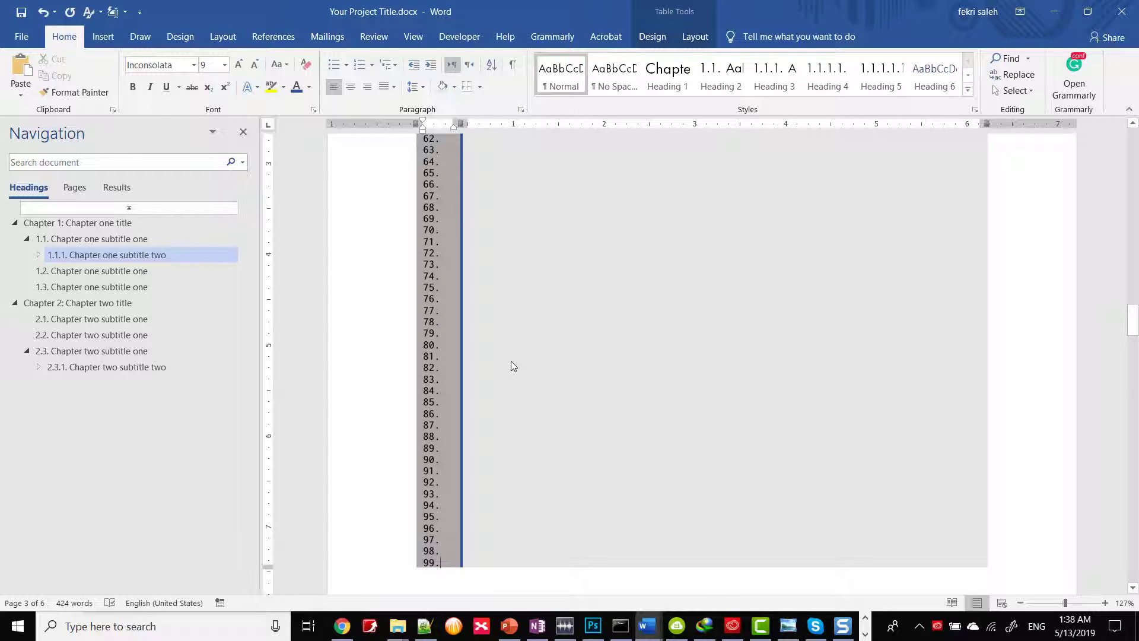
drag(461, 397, 443, 399)
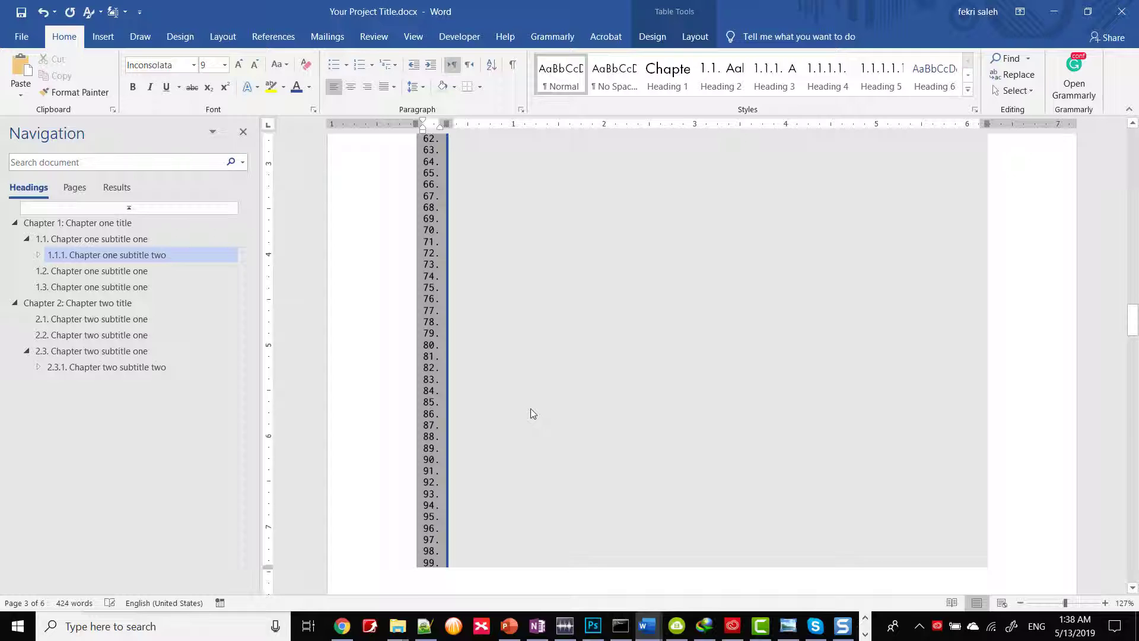
scroll(524, 397, up, 15)
scroll(516, 377, up, 1)
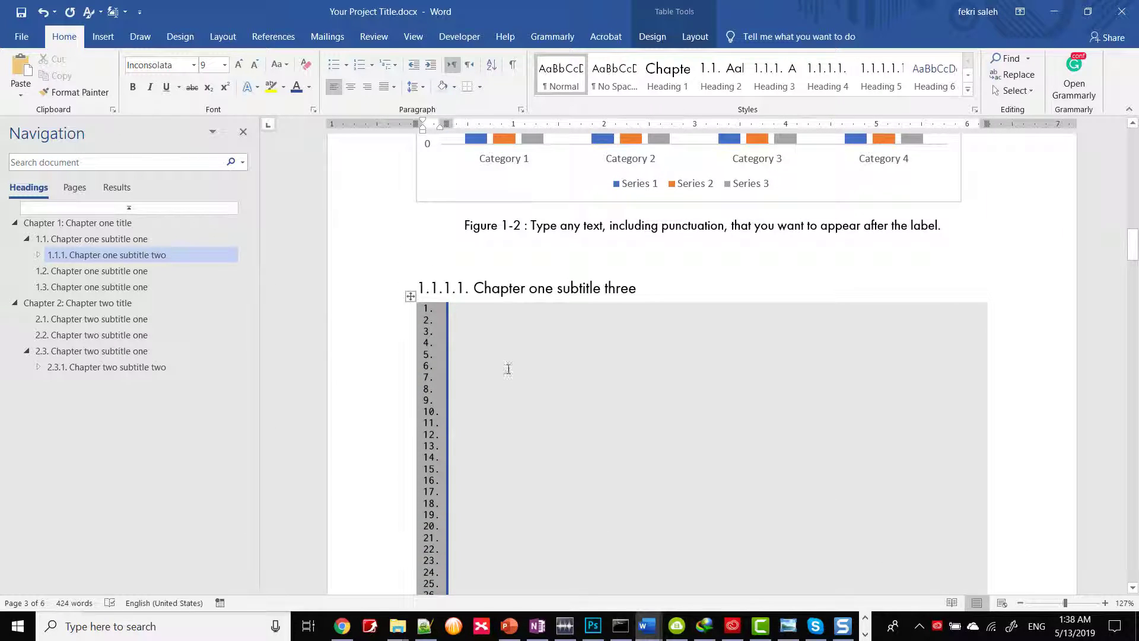
click(411, 297)
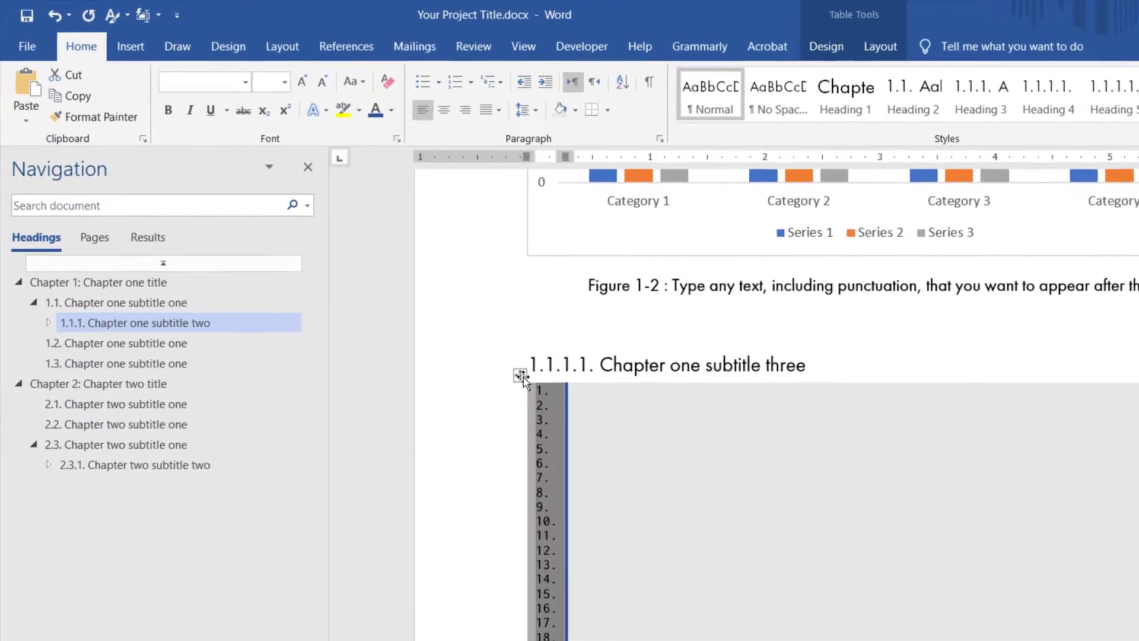
Step: Save the selected code table to the AutoText gallery under the name 'Algorithem'
click(103, 36)
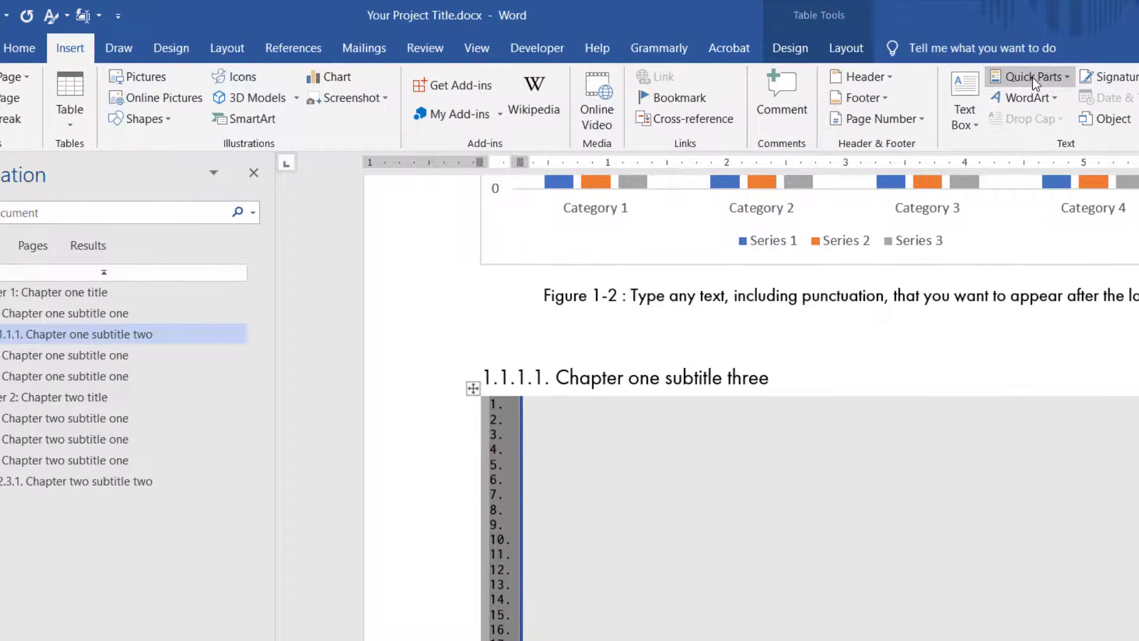
click(1028, 77)
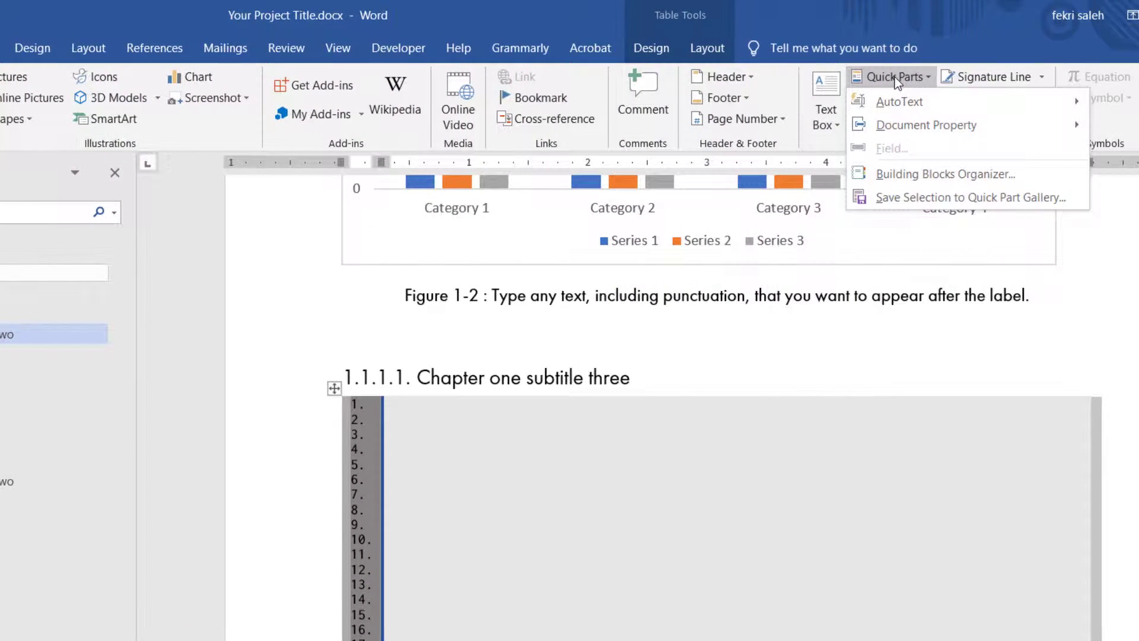
mouse_move(1040, 102)
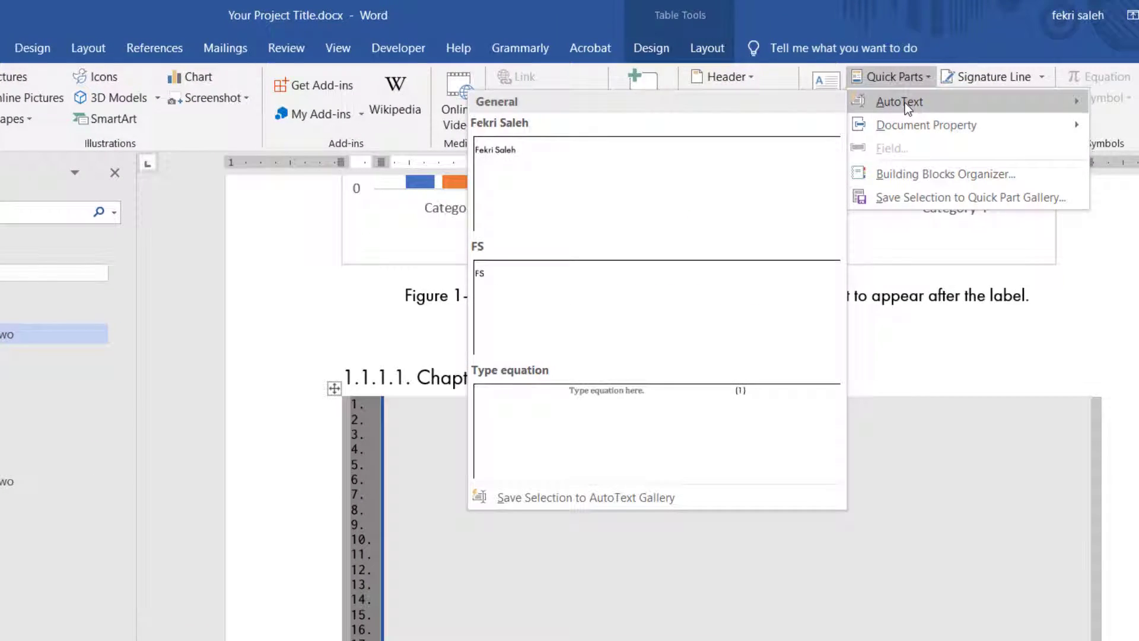
click(615, 498)
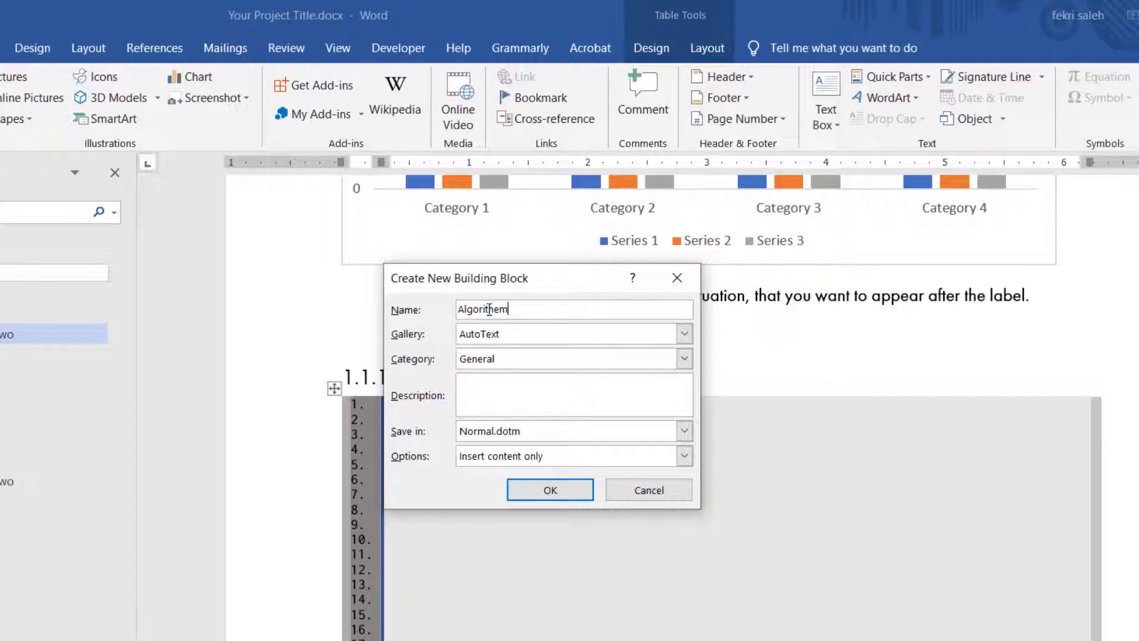
text(Algorithem)
click(551, 490)
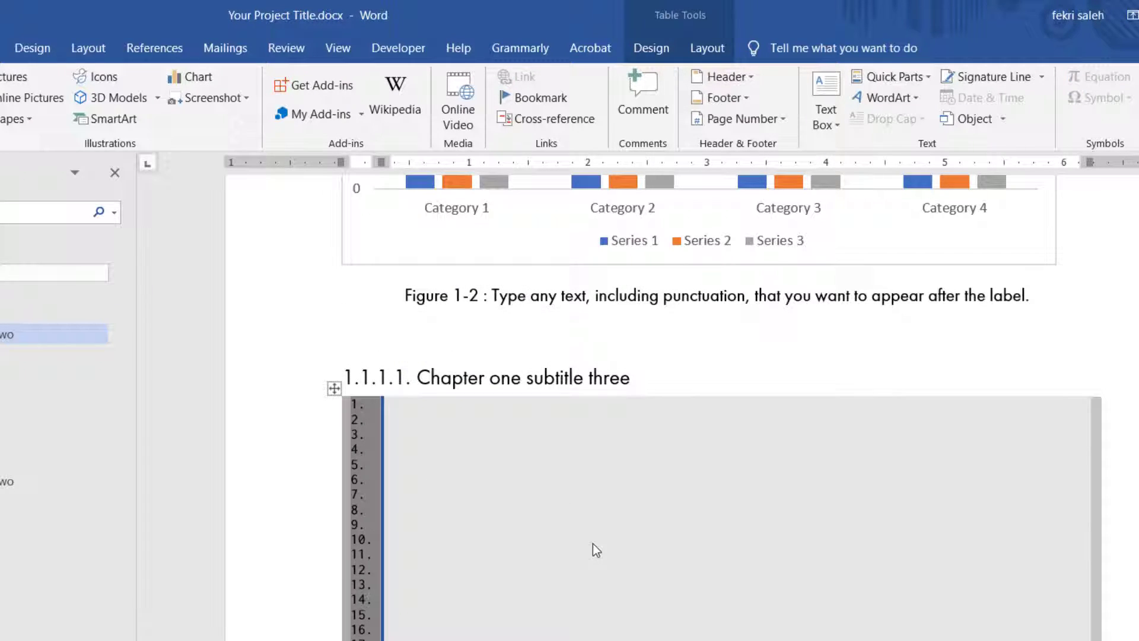
Step: Delete the code table and reinsert it from the Algorithm AutoText entry on the Quick Access Toolbar
key(BackSpace)
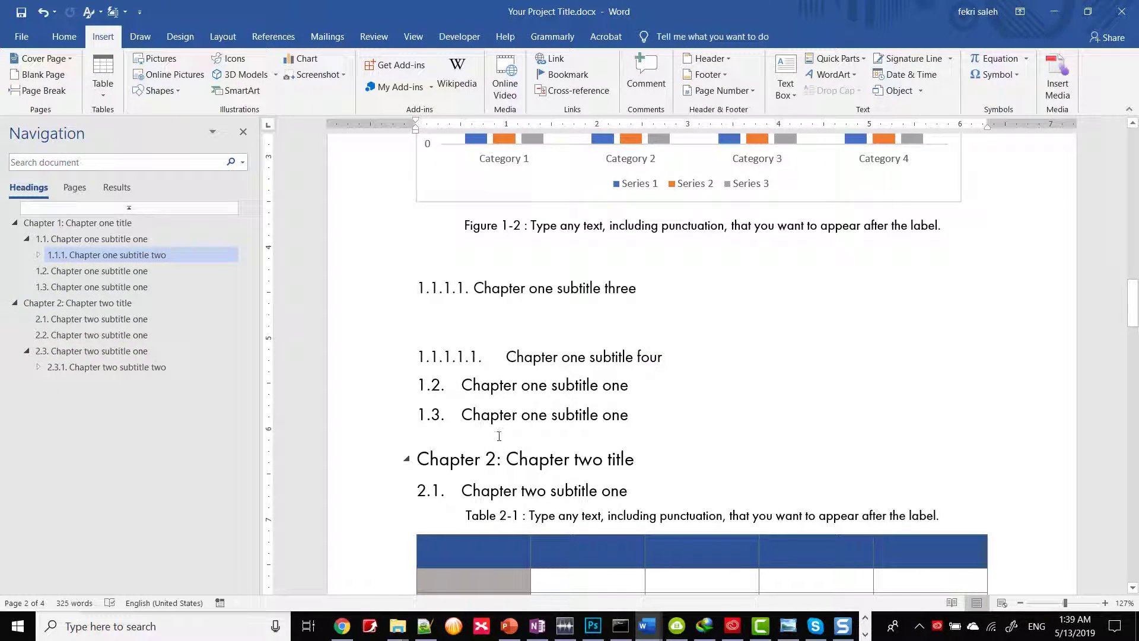
click(124, 12)
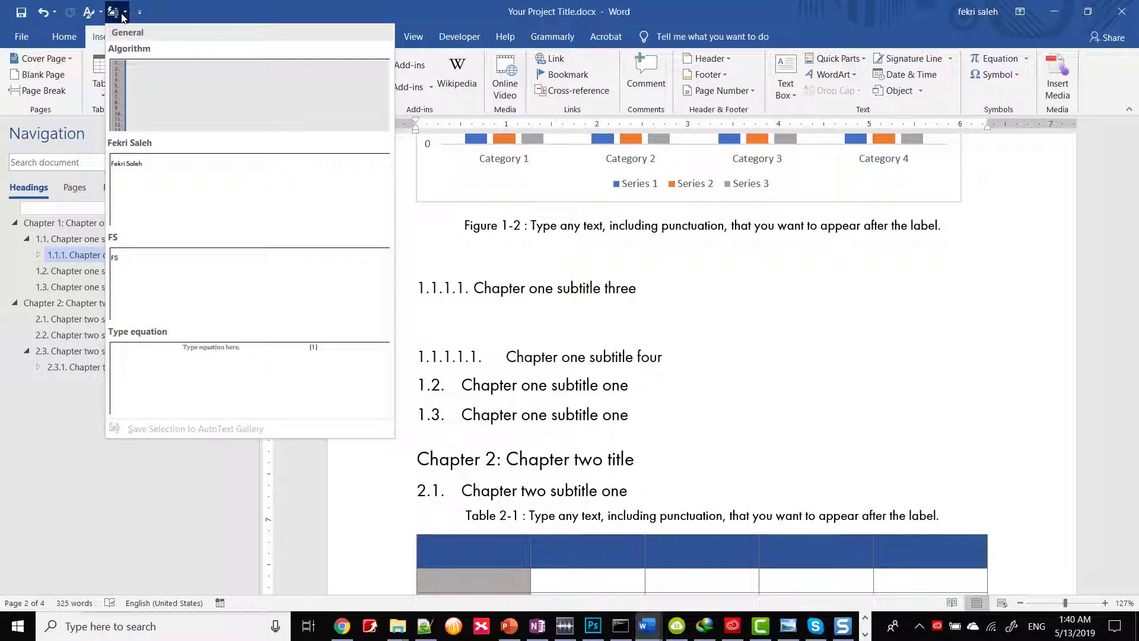
click(186, 108)
scroll(559, 419, up, 20)
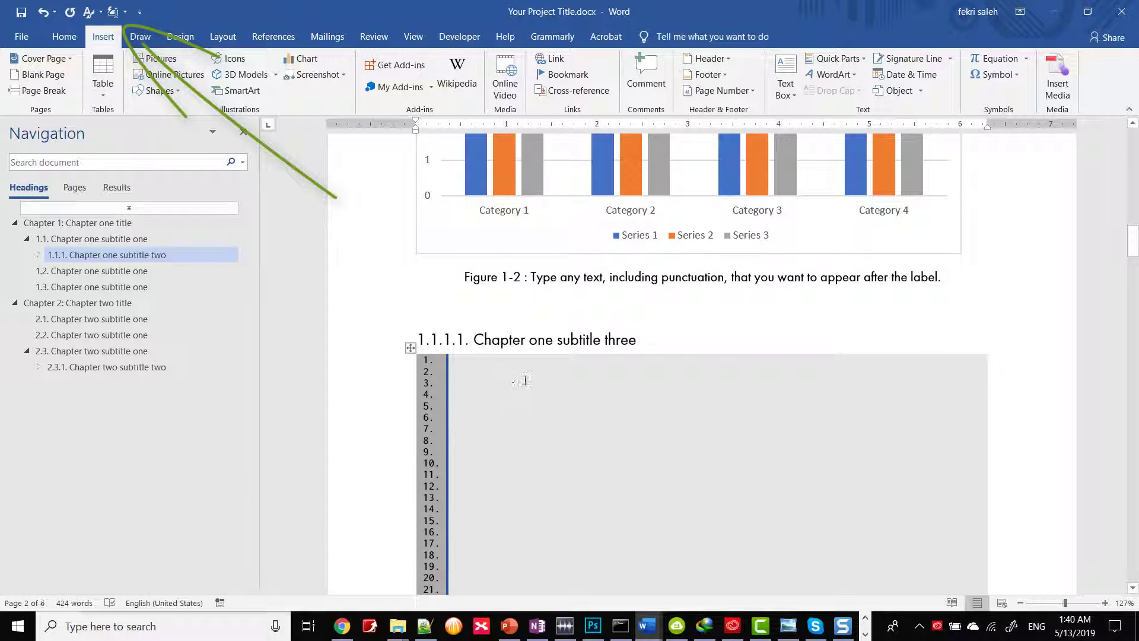
click(529, 432)
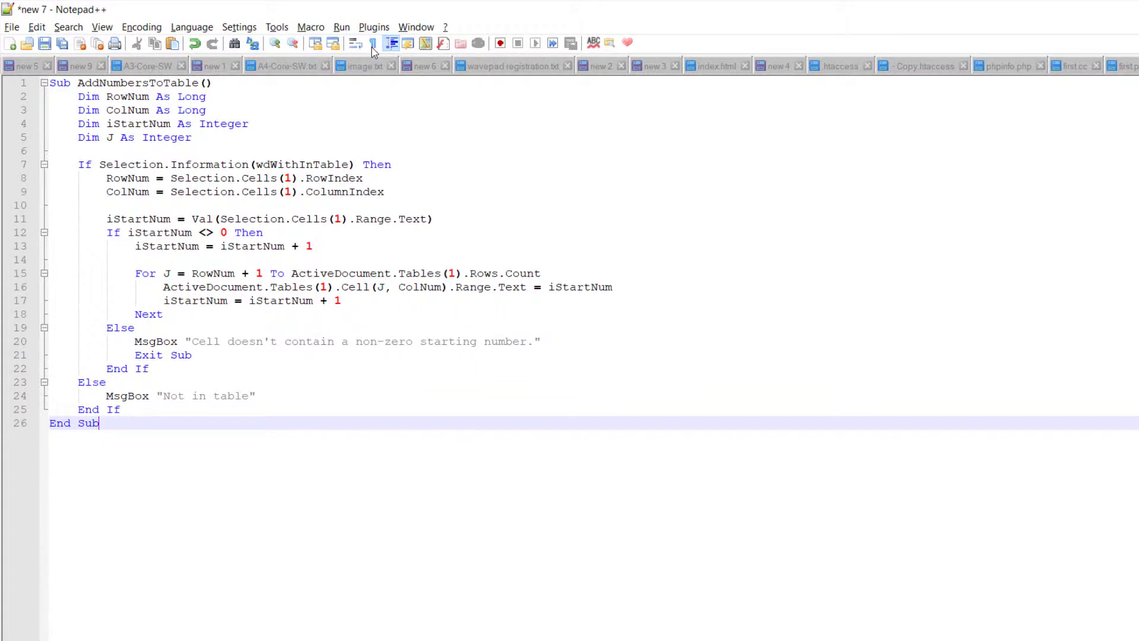
Step: In Plugins Admin, tick NppExport in the Available list and install it
click(369, 26)
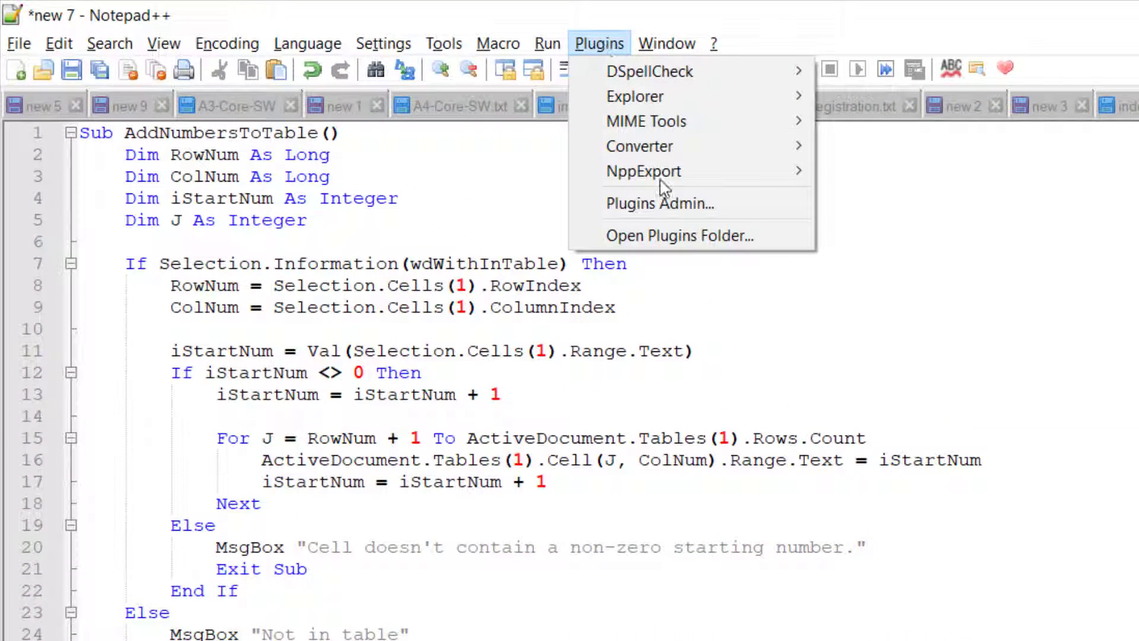
click(688, 205)
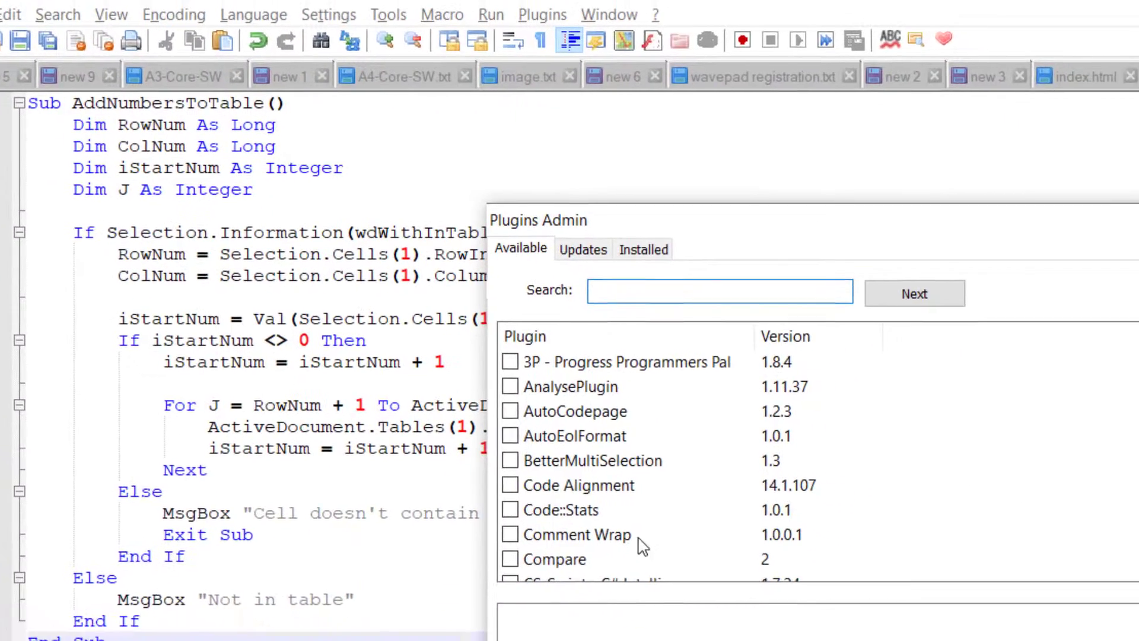
scroll(804, 413, down, 2)
scroll(452, 223, down, 10)
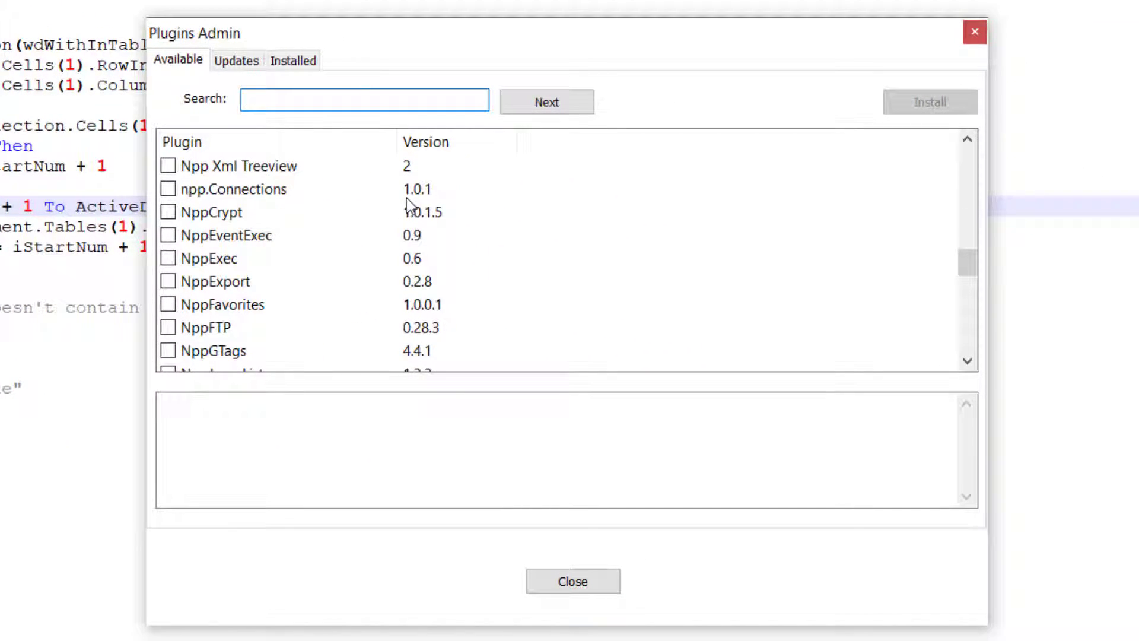
click(169, 281)
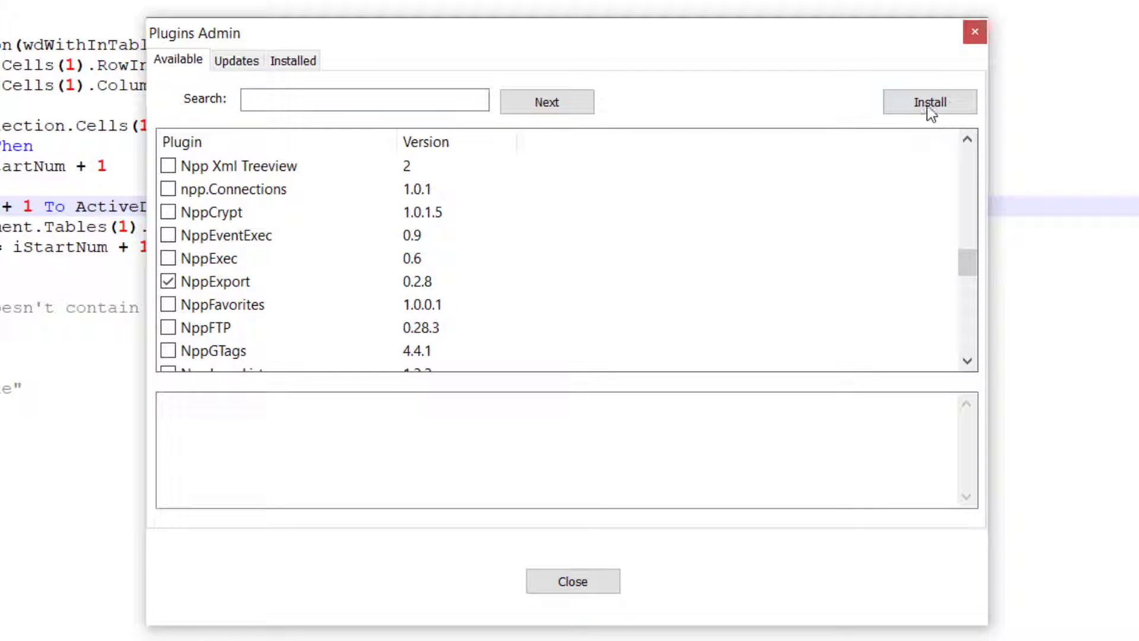
click(926, 102)
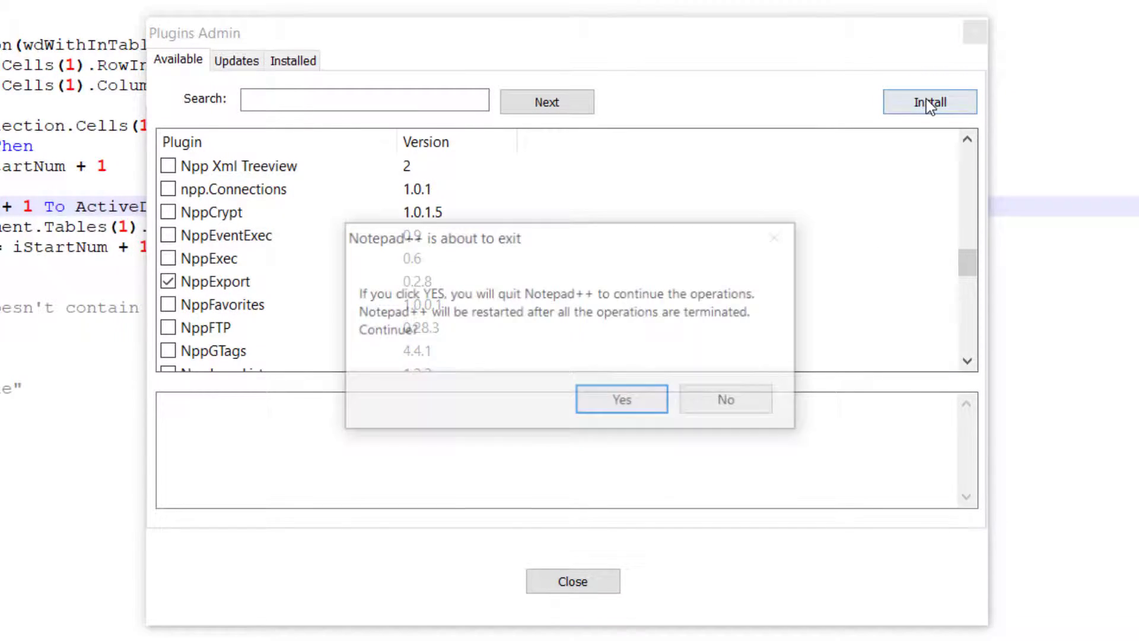
Step: Restart Notepad++ to finish installing NppExport, then copy the macro with all formats to the clipboard
click(624, 395)
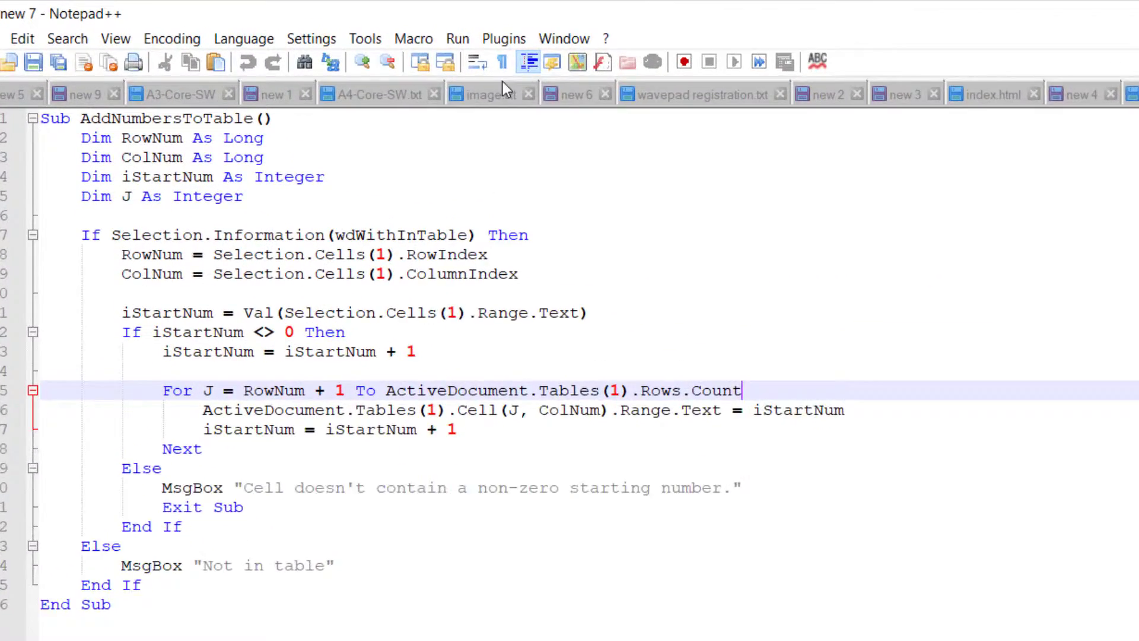
click(423, 31)
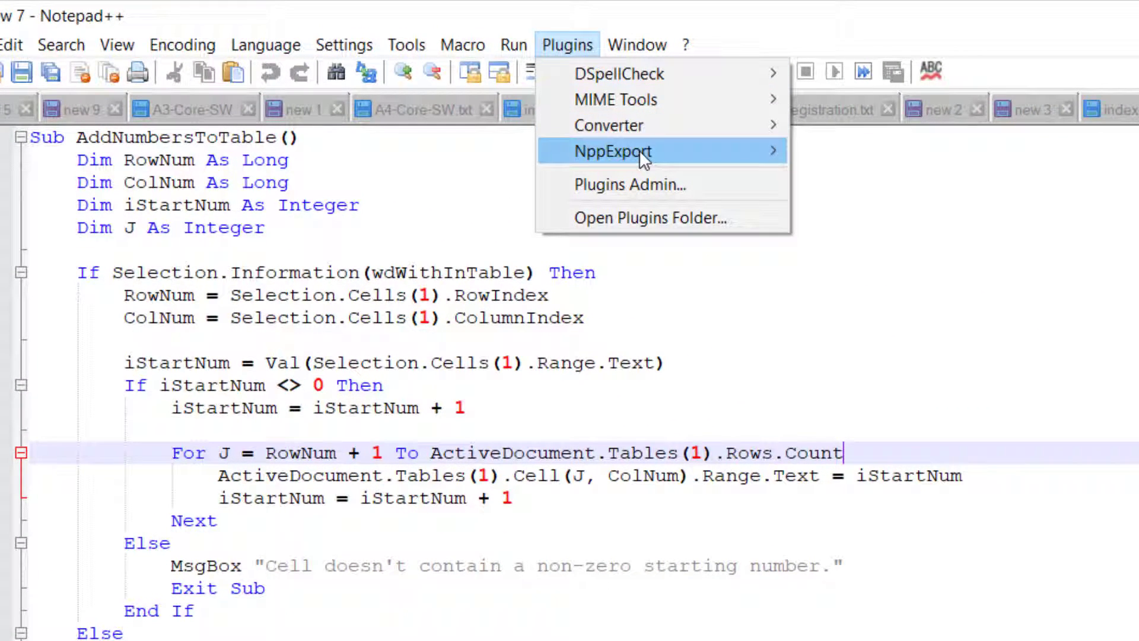
mouse_move(638, 149)
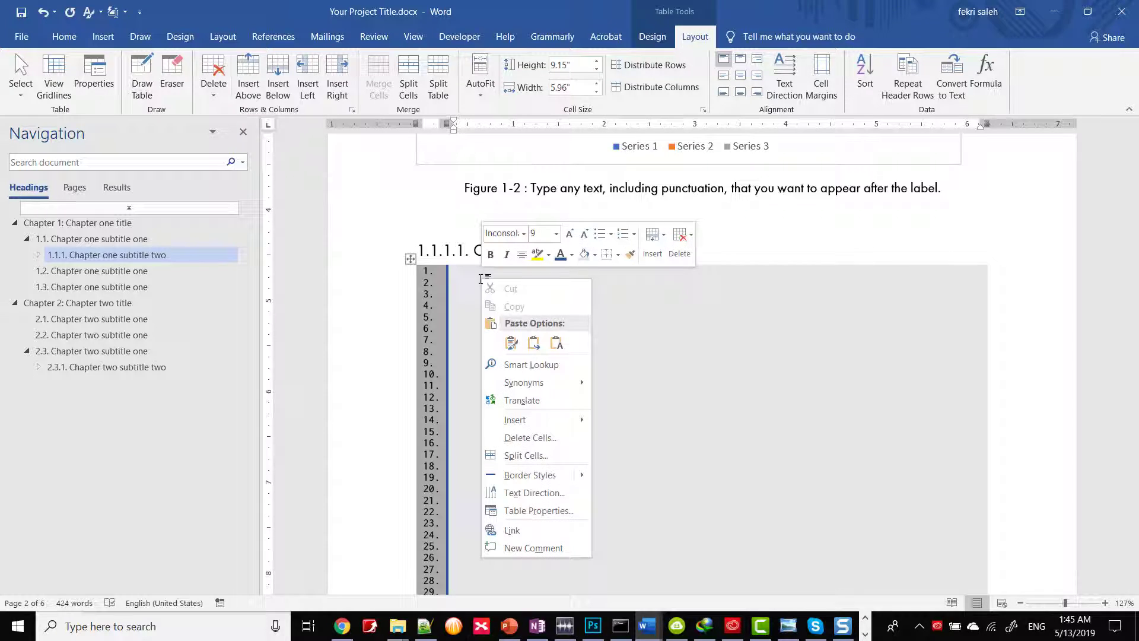
Step: Paste the AddNumbersToTable macro with source formatting and set the whole code table to Inconsolata 9
click(510, 343)
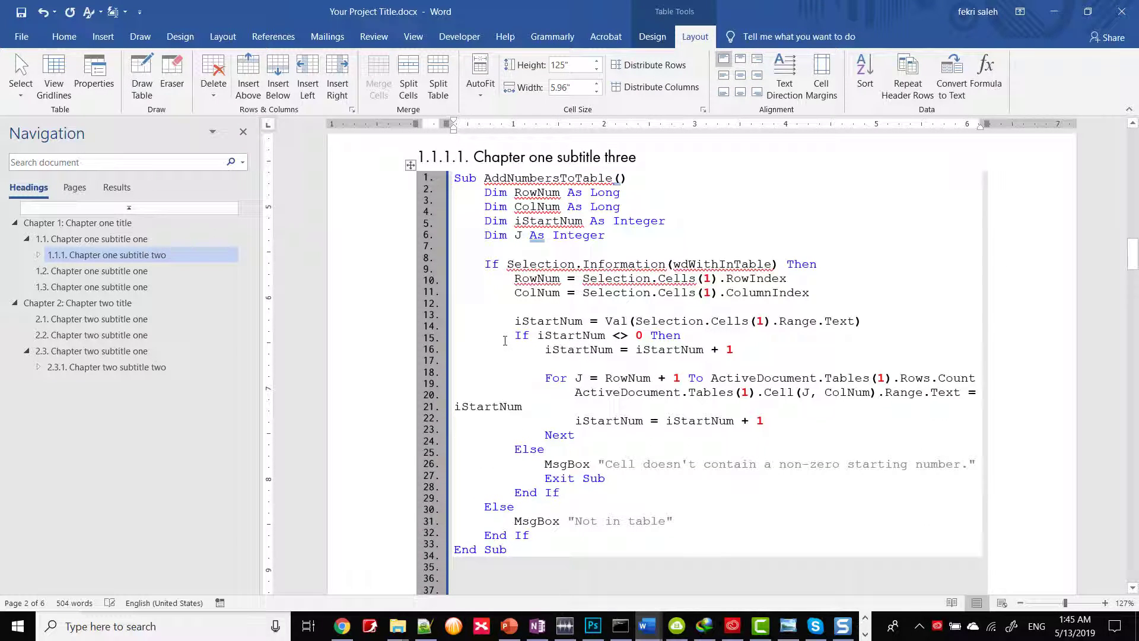
click(410, 165)
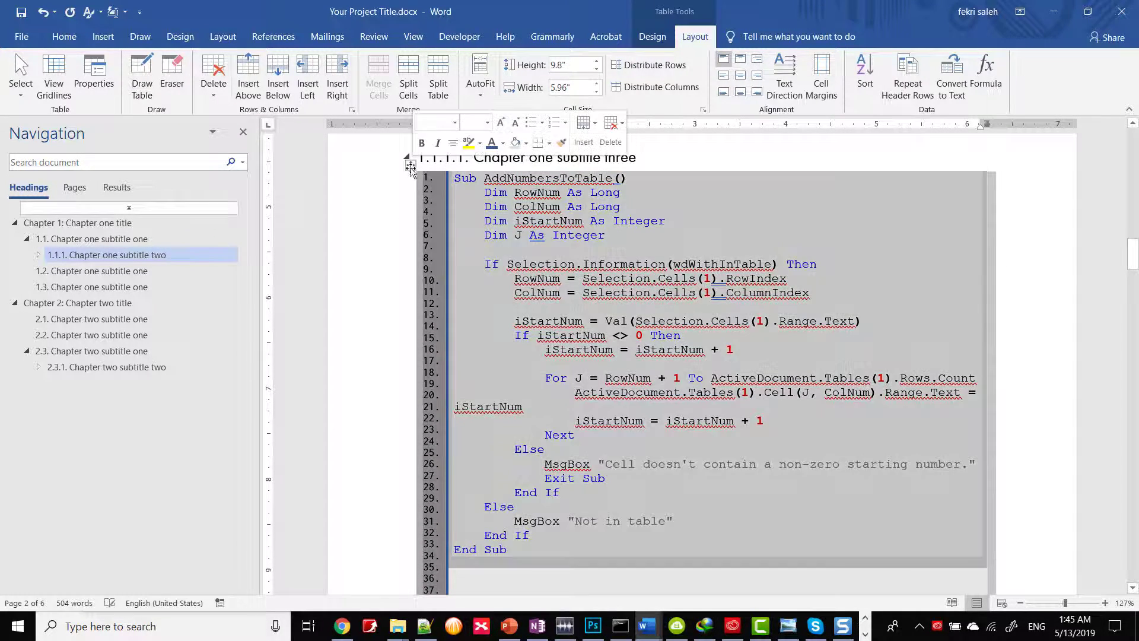
click(64, 37)
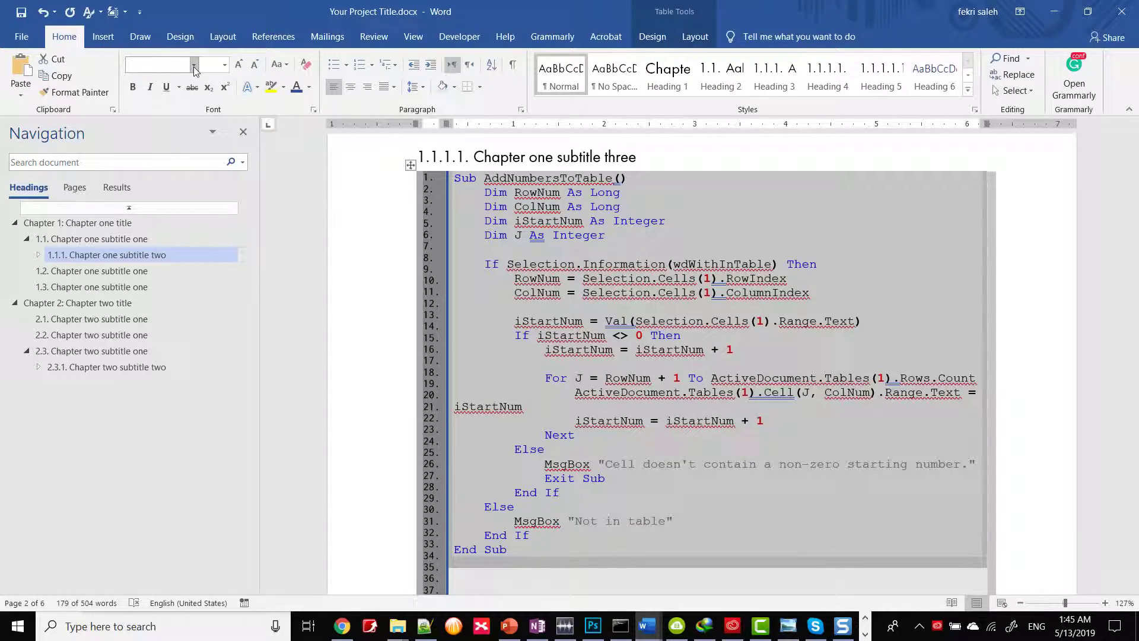
click(193, 64)
click(175, 185)
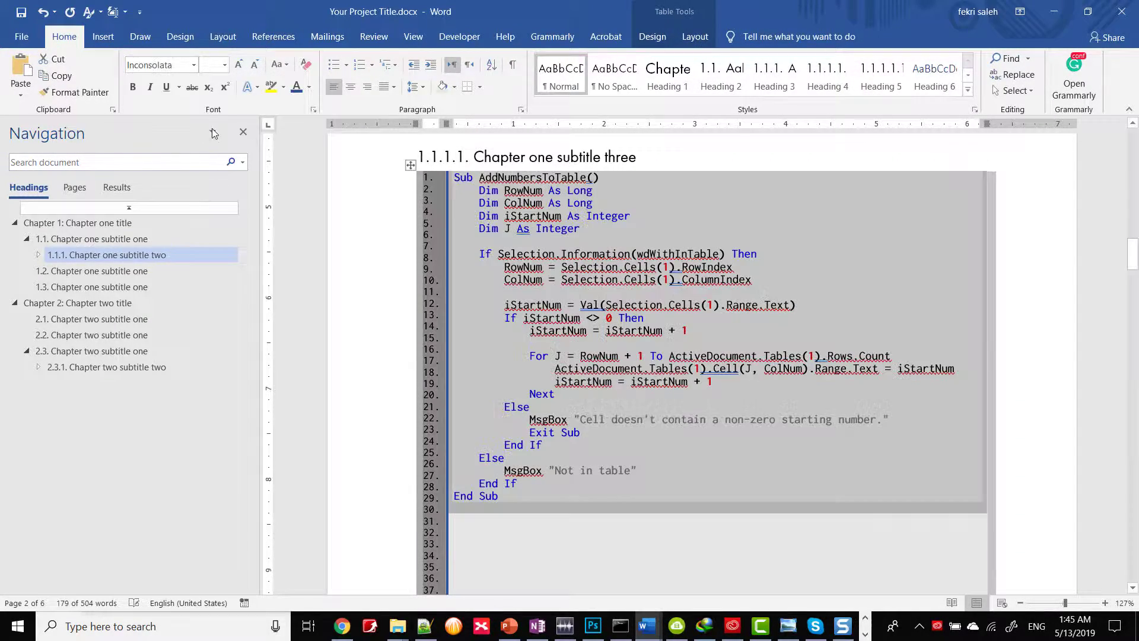
click(226, 64)
click(208, 96)
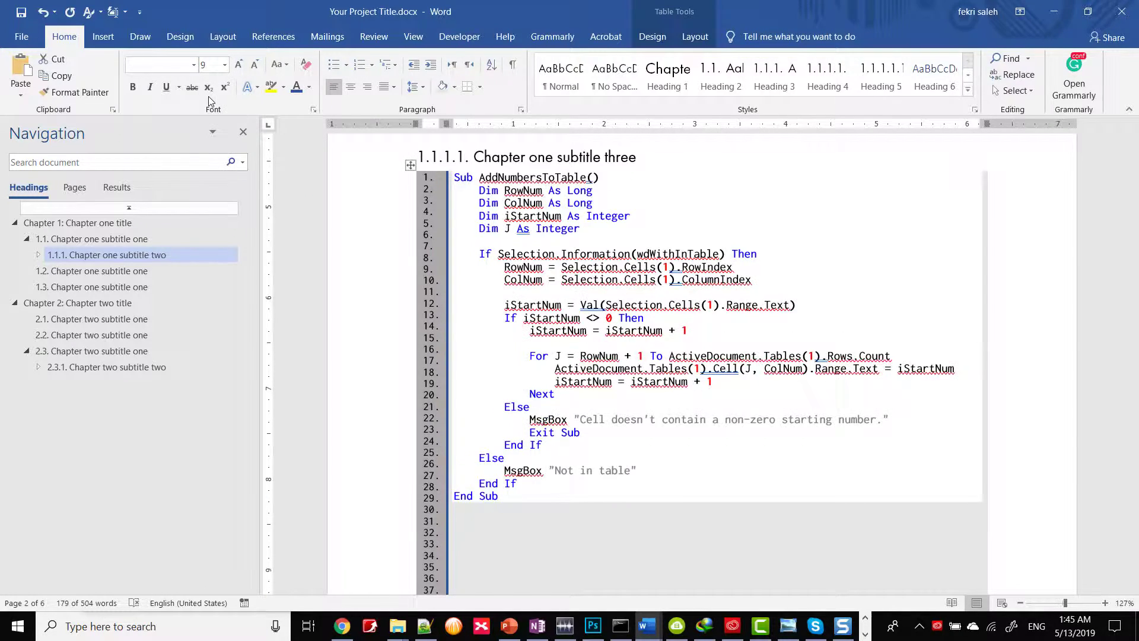
click(534, 239)
scroll(534, 239, down, 3)
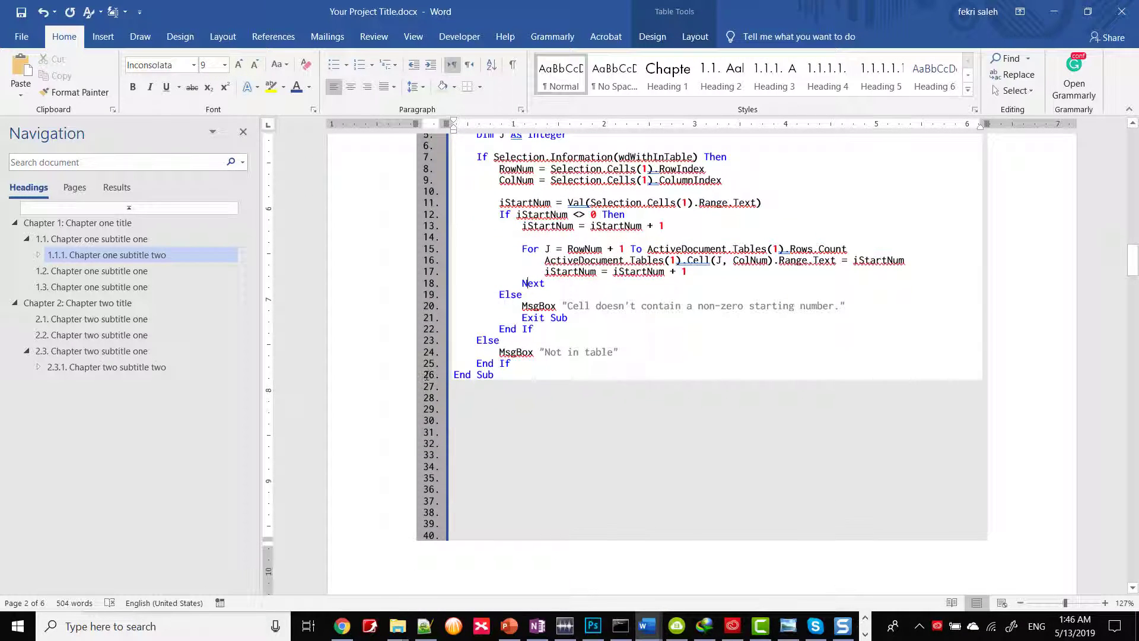
drag(424, 387, 446, 397)
scroll(445, 397, down, 15)
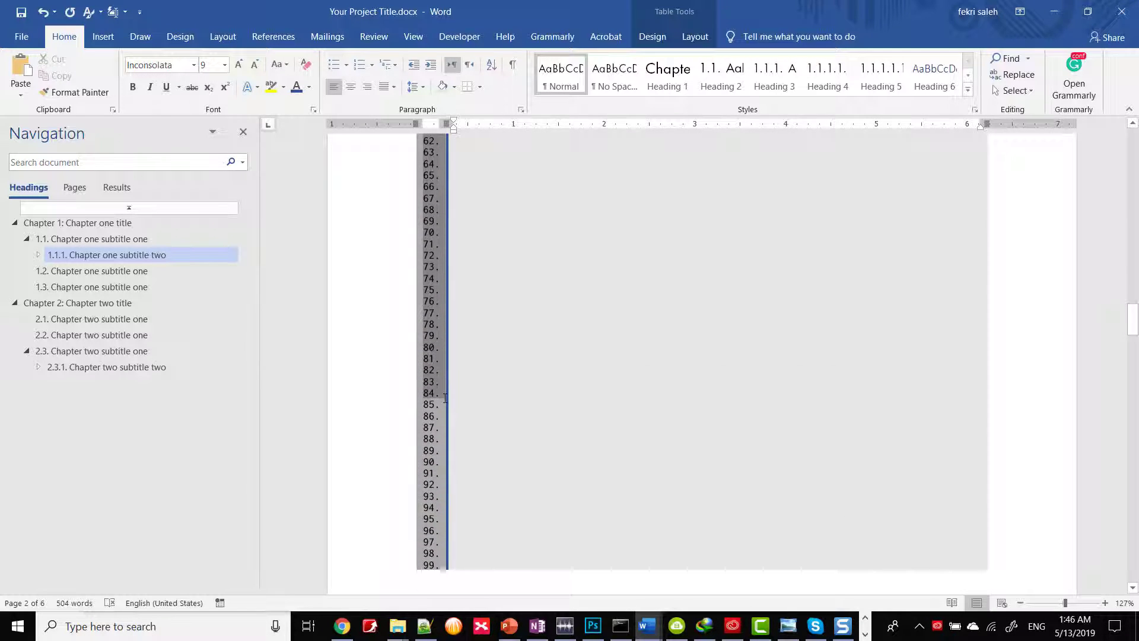
drag(445, 397, 442, 476)
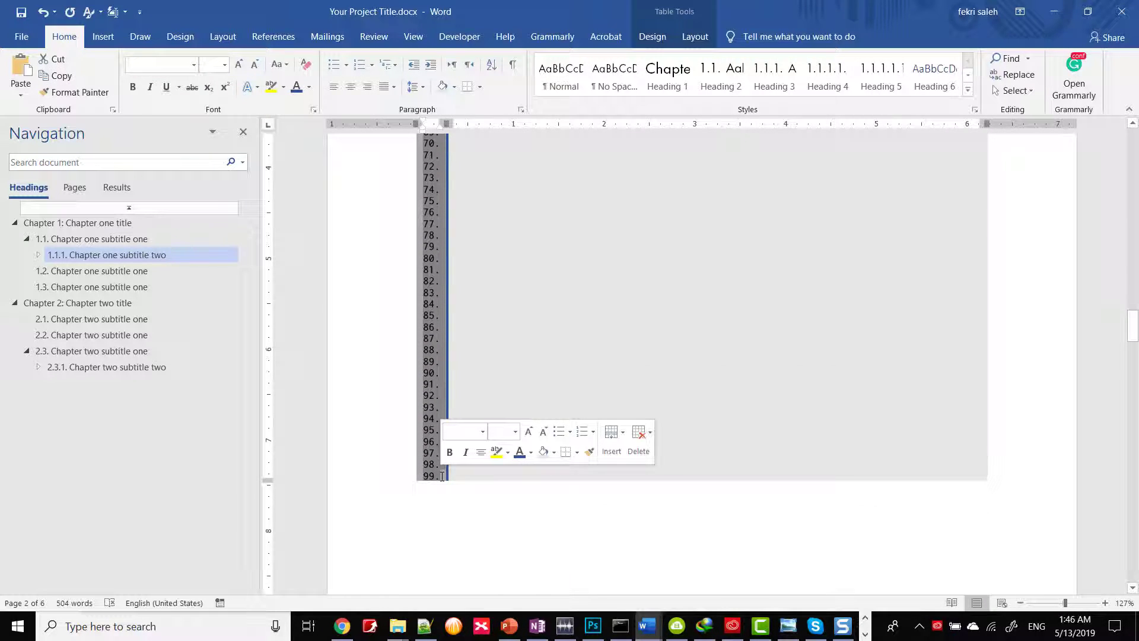
key(BackSpace)
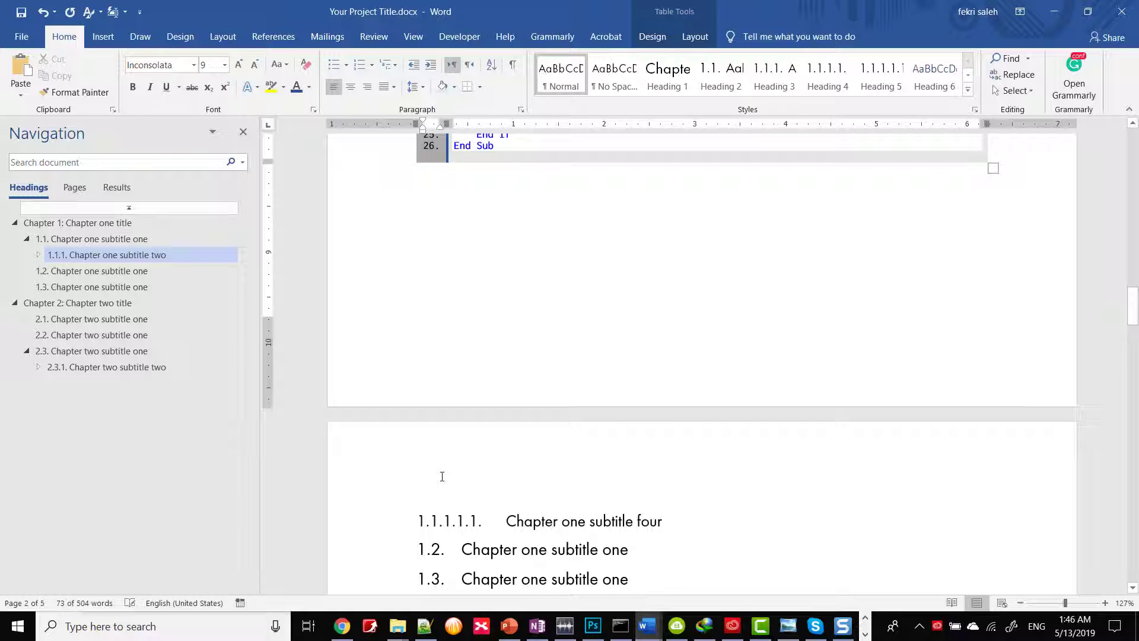
scroll(491, 430, up, 7)
click(496, 423)
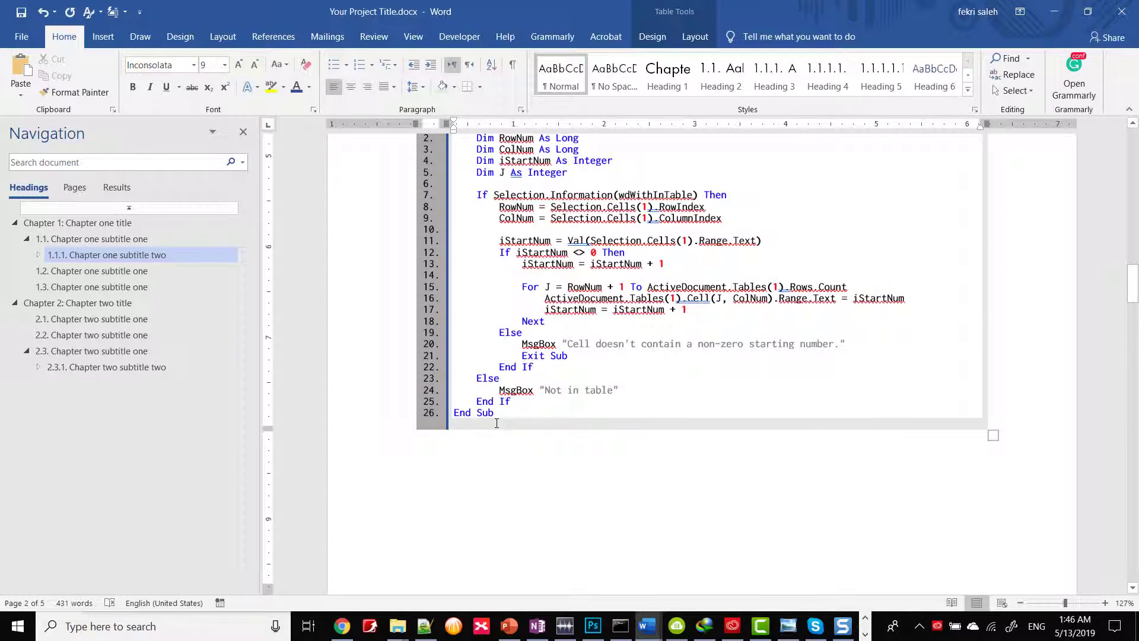
scroll(509, 420, up, 3)
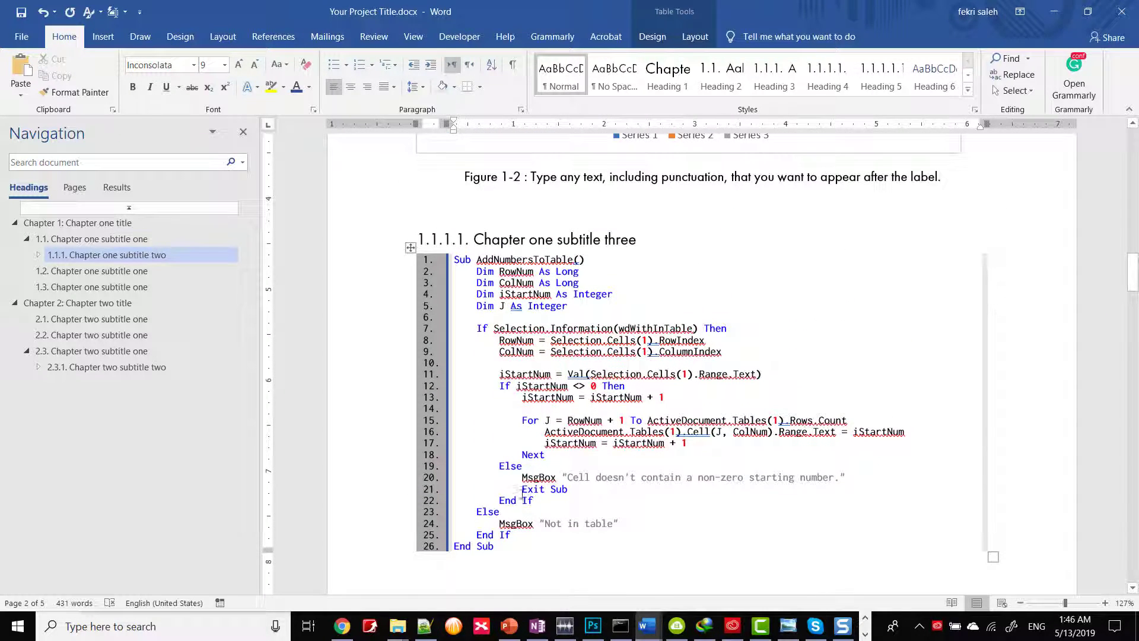
Step: Apply light-grey shading to the code lines of the AddNumbersToTable table
drag(468, 225, 592, 504)
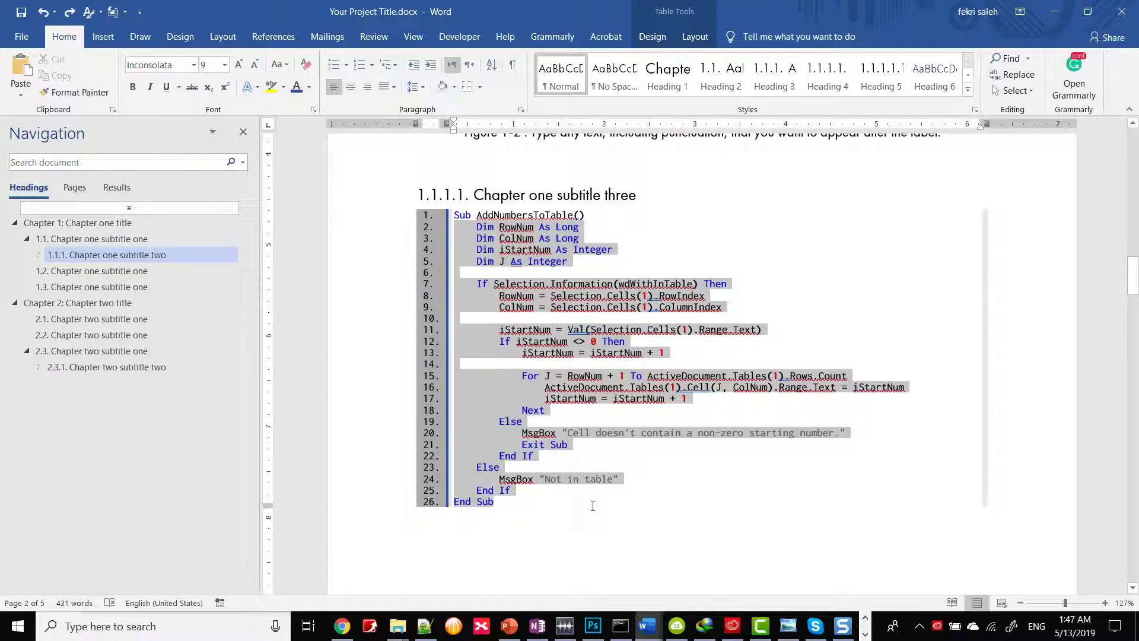
click(453, 87)
click(465, 118)
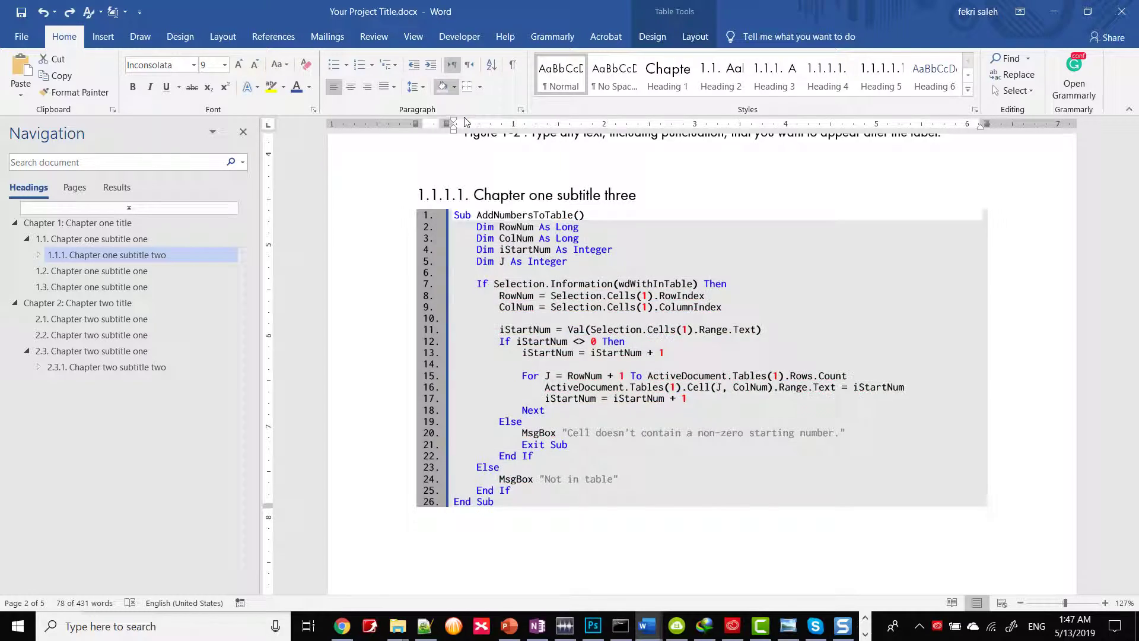
click(566, 223)
drag(587, 216, 453, 216)
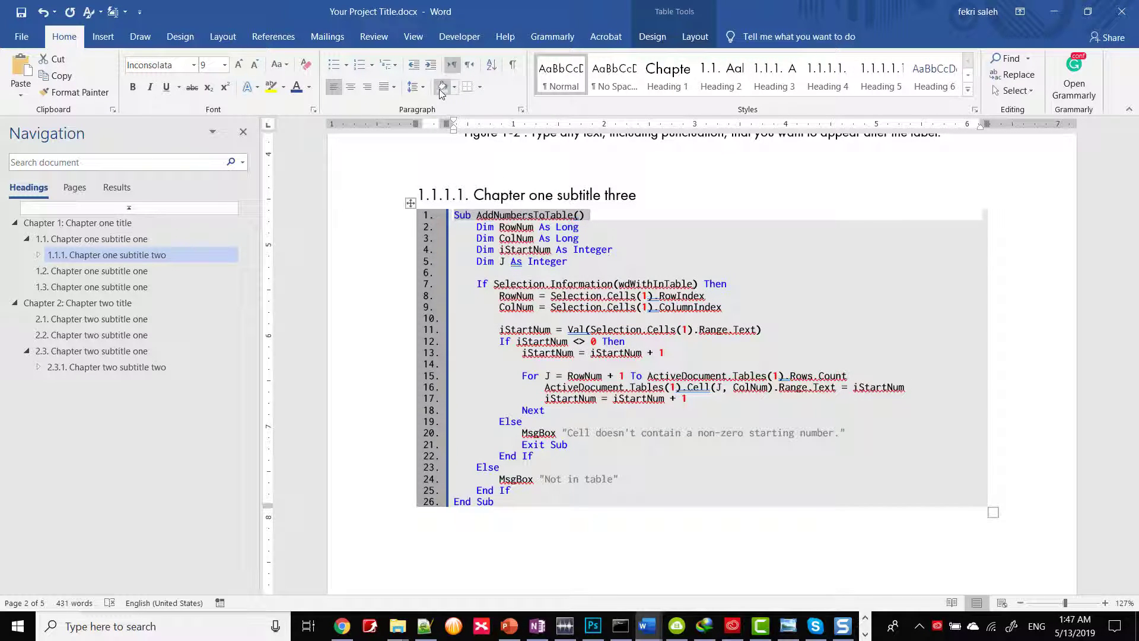
click(545, 283)
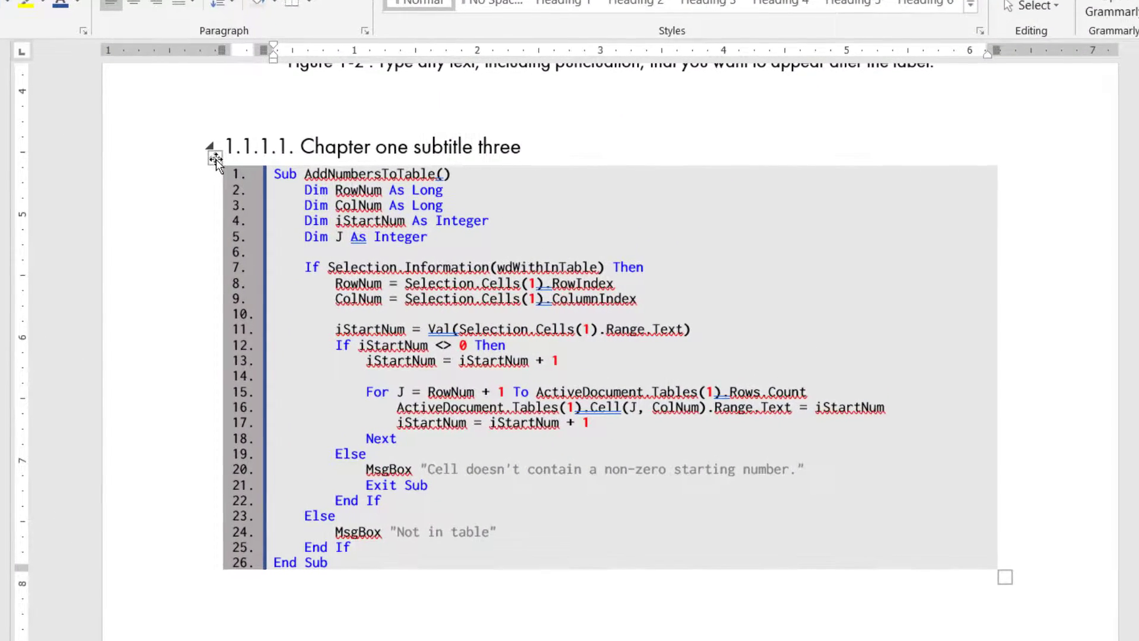
Step: Add a new 'Algorithm' caption label with chapter numbering (Algorithm 1-1), then type 'refer to' in the paragraph above
right_click(409, 203)
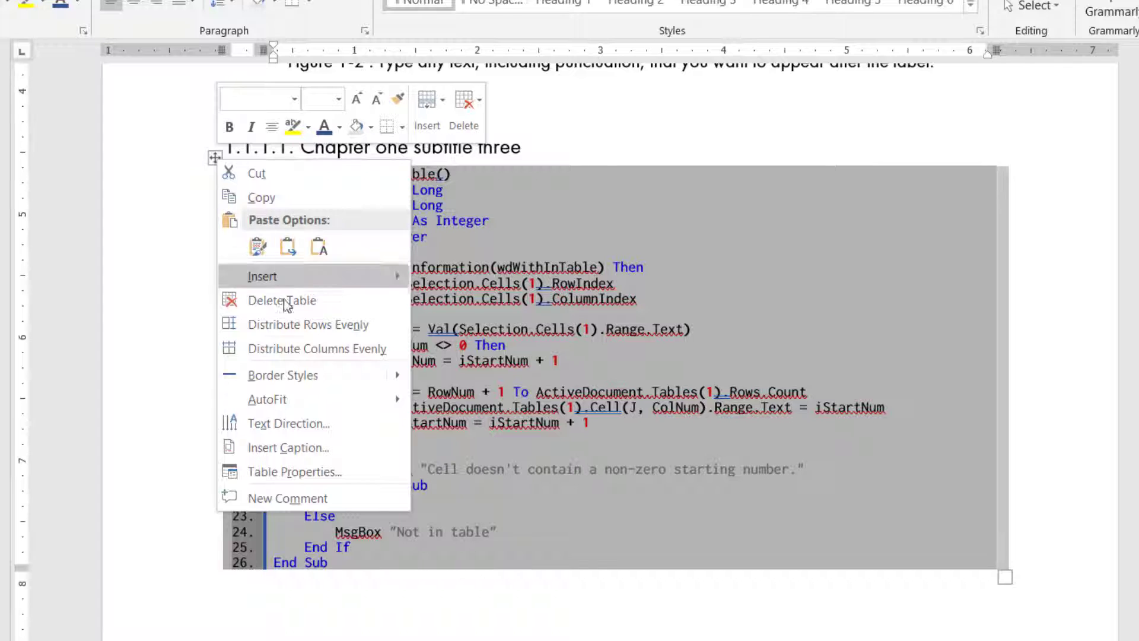
click(312, 447)
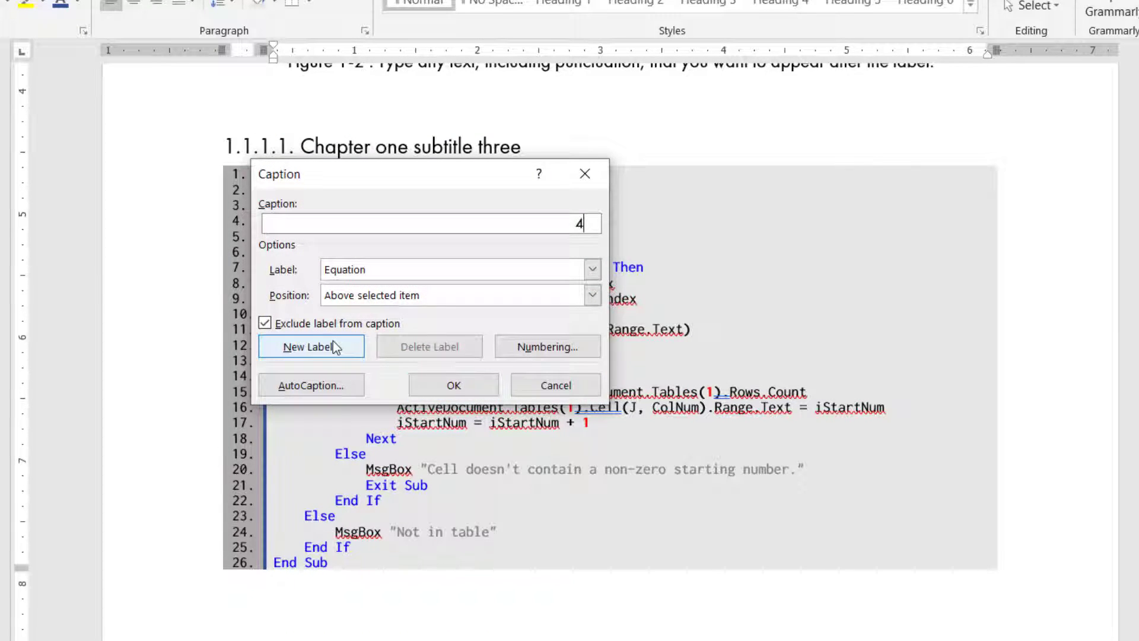
click(333, 342)
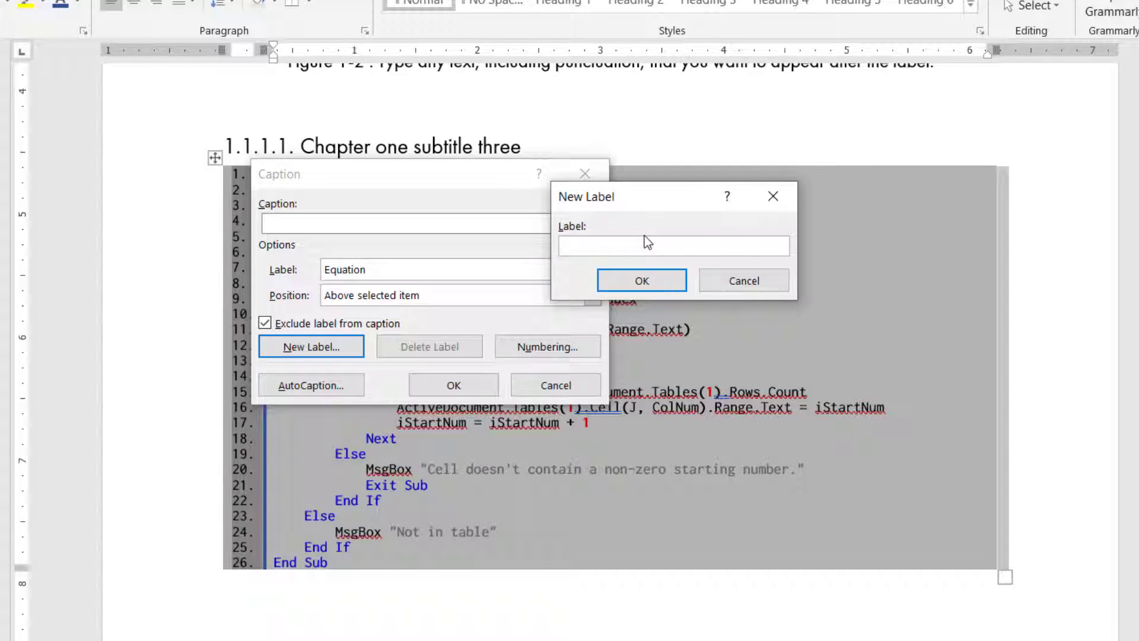
text(Algorithm)
click(656, 283)
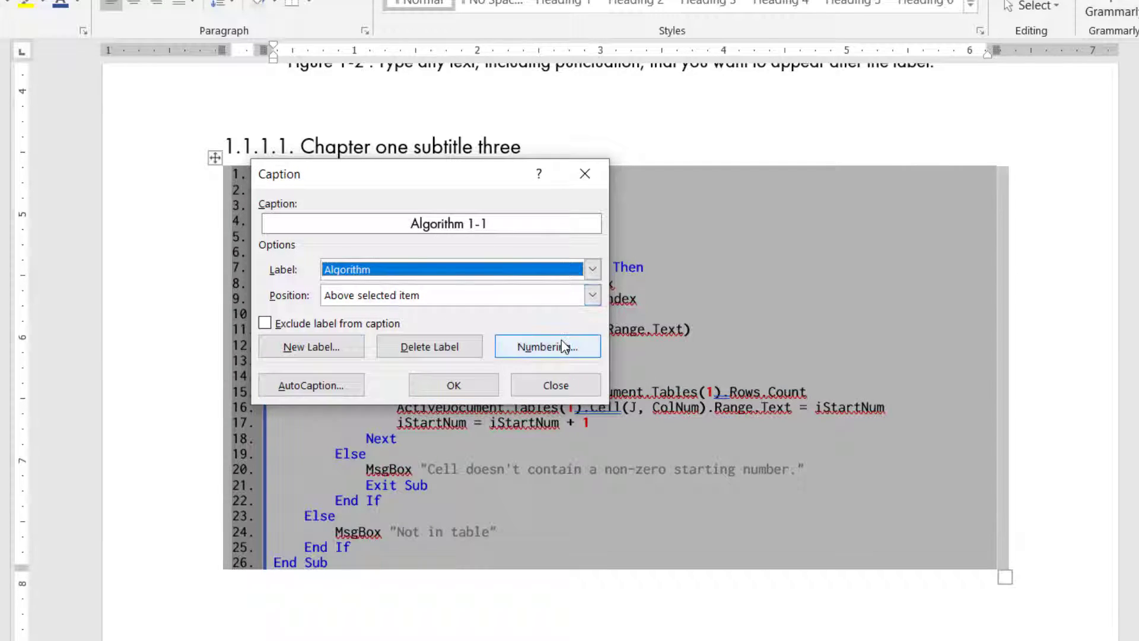
click(561, 341)
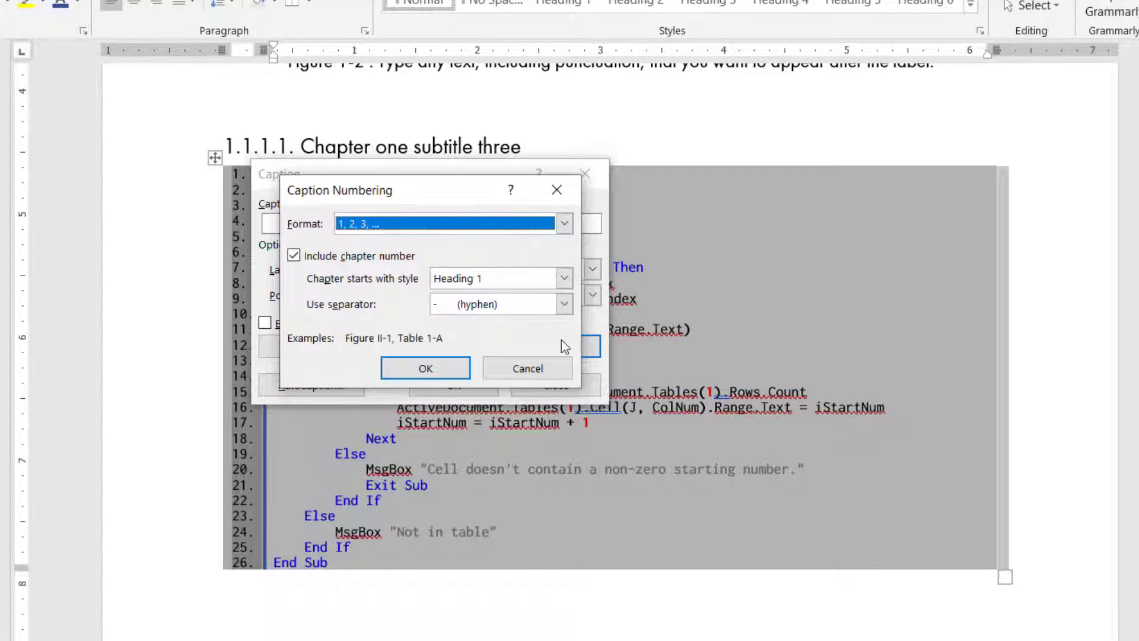
click(454, 372)
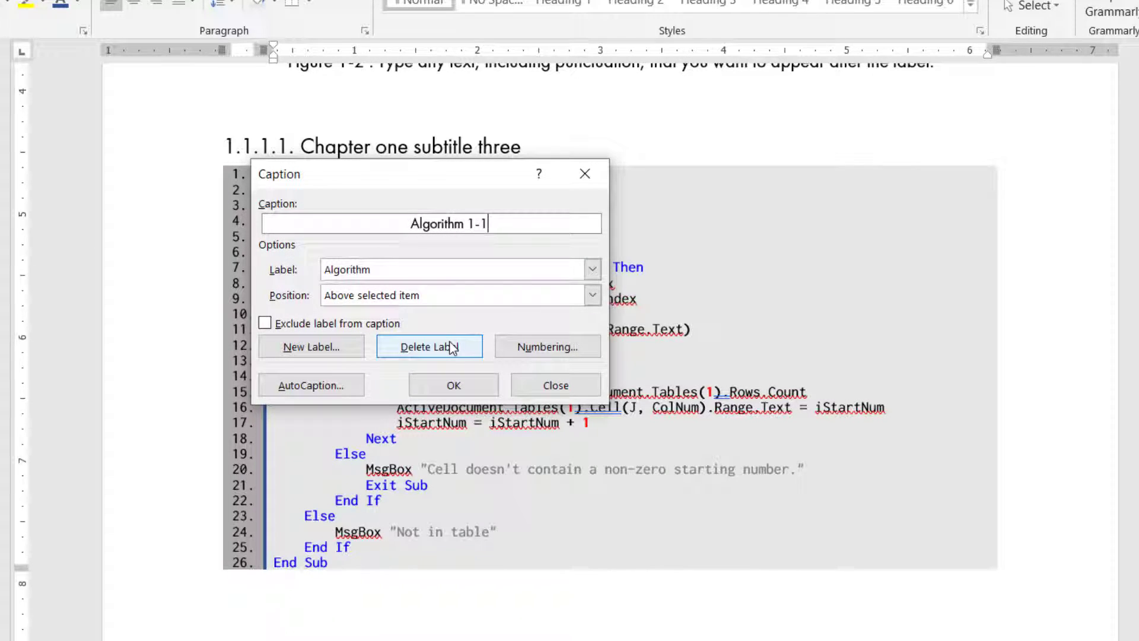
click(432, 384)
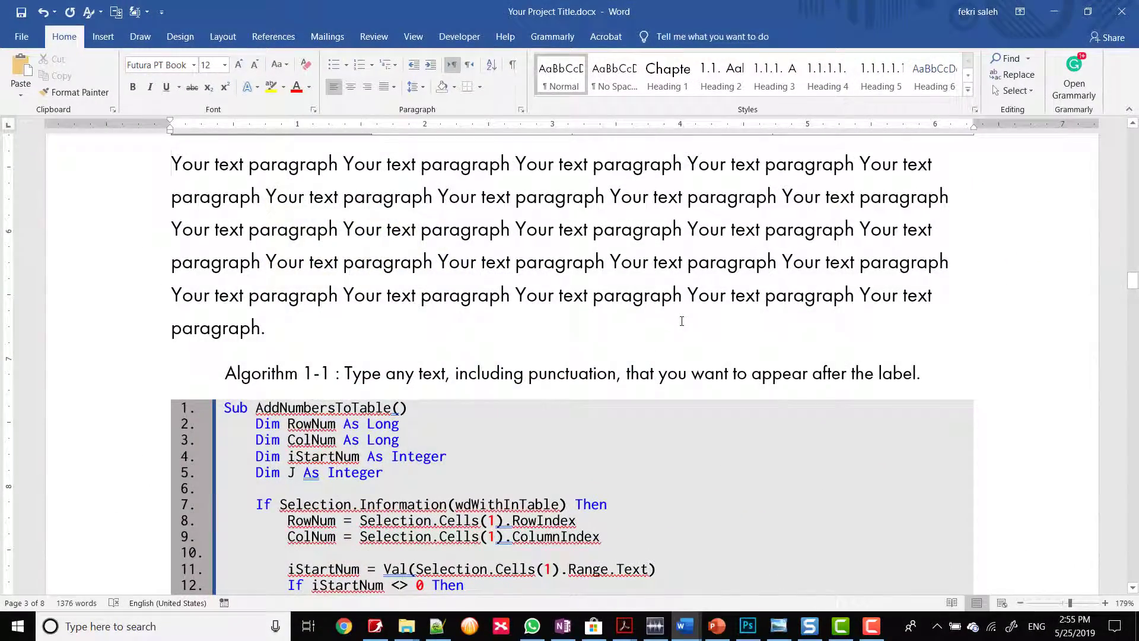
text(refer t)
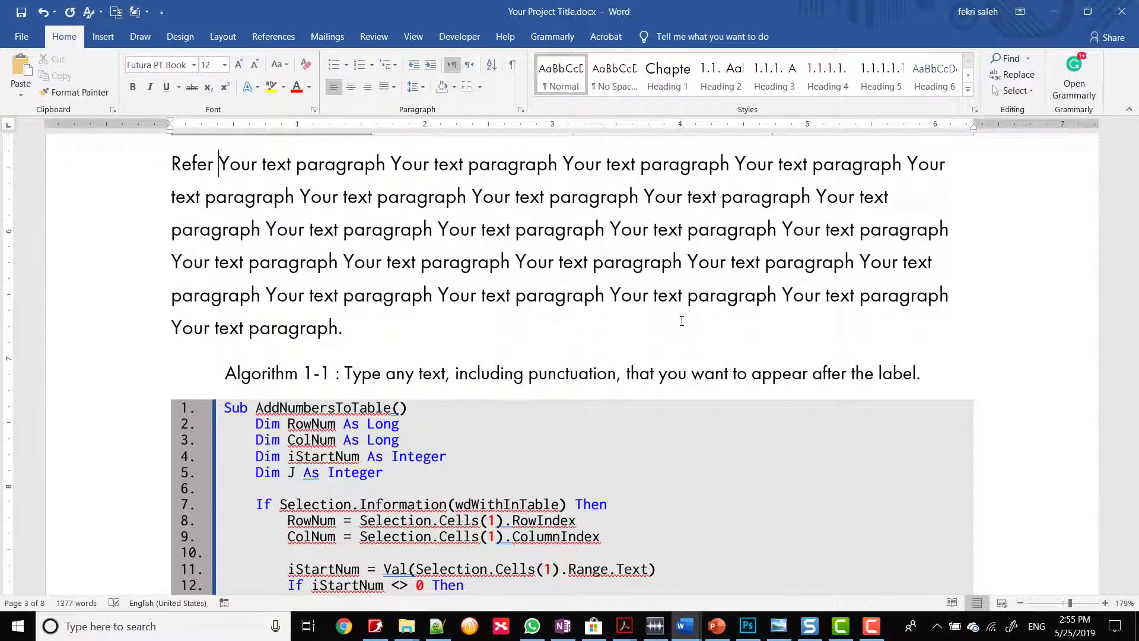
text(o)
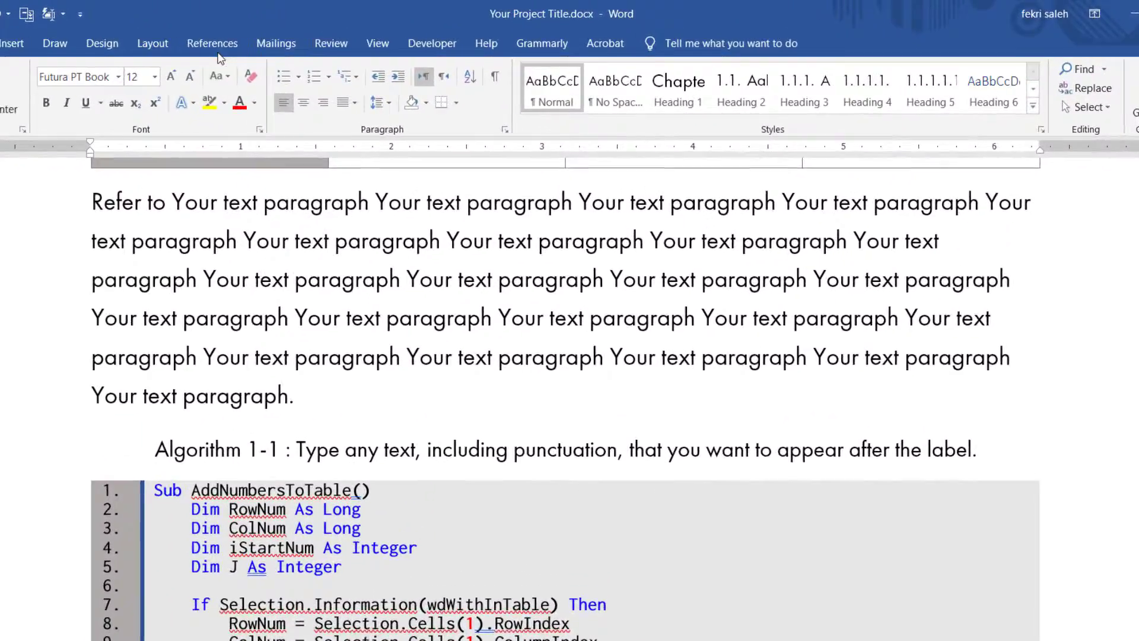
click(274, 37)
Step: Insert an Algorithm cross-reference showing only label and number, so the text reads 'Refer to Algorithm 1-1'
click(472, 123)
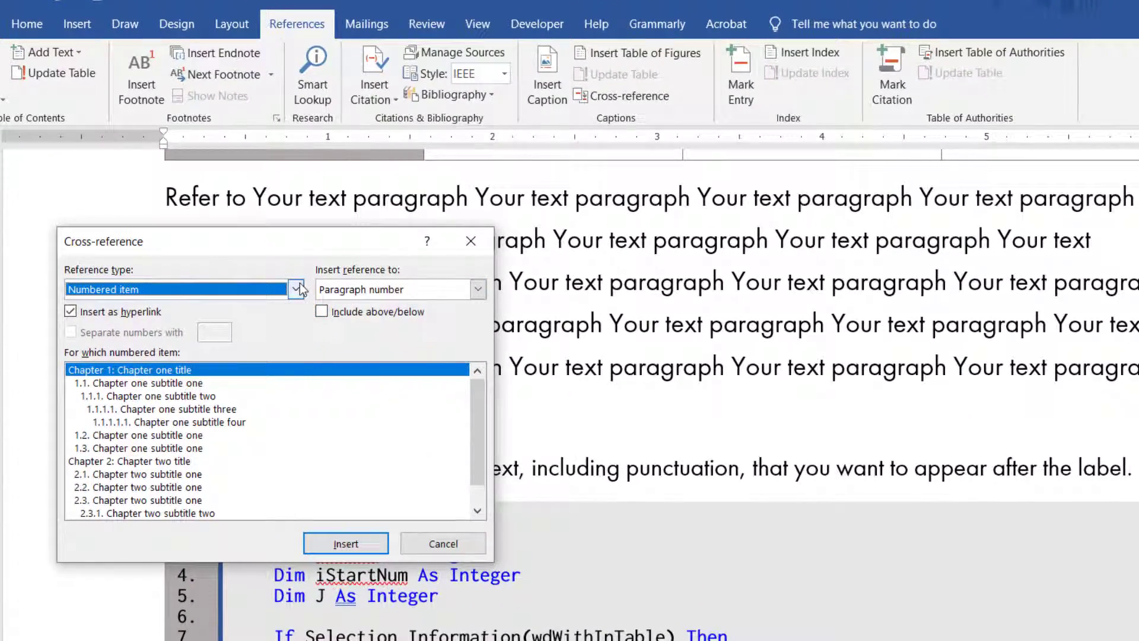
click(300, 285)
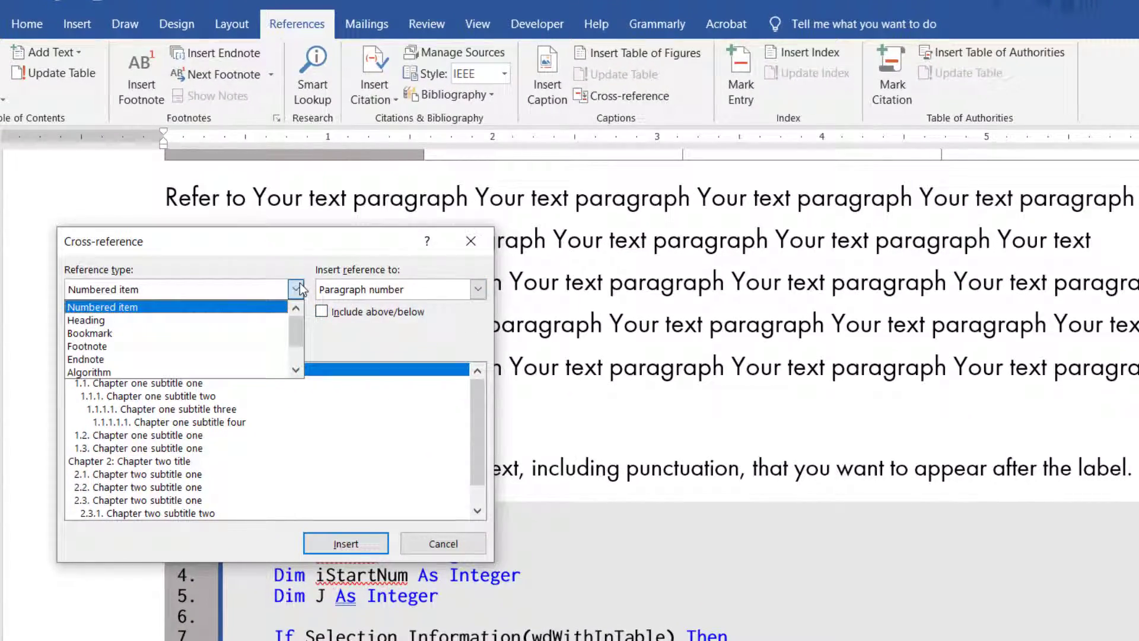
click(219, 370)
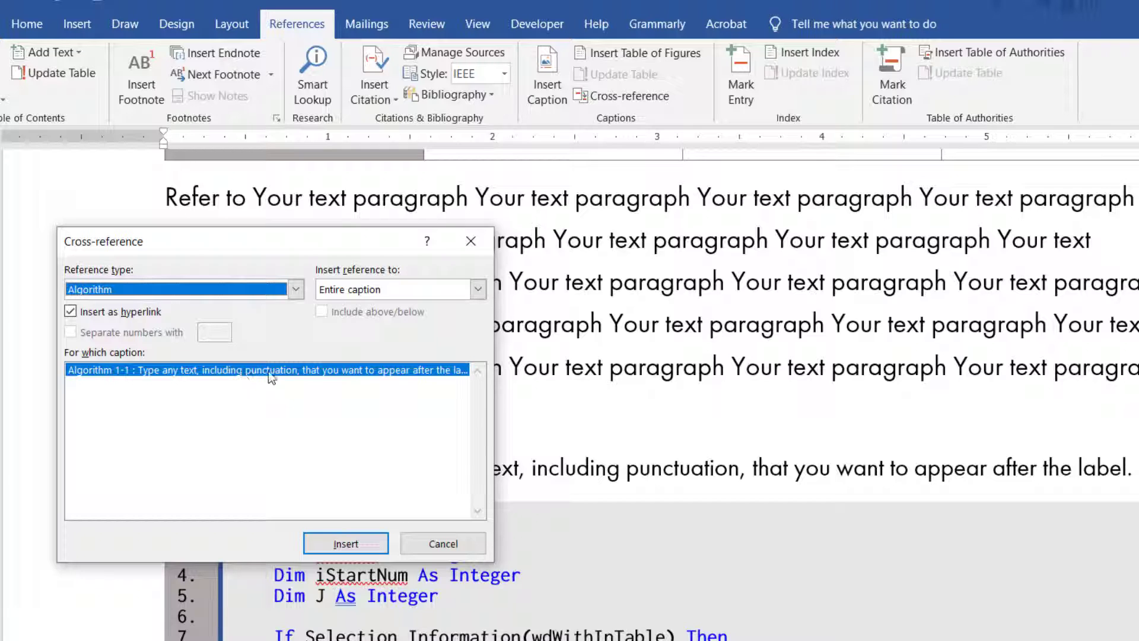
click(477, 289)
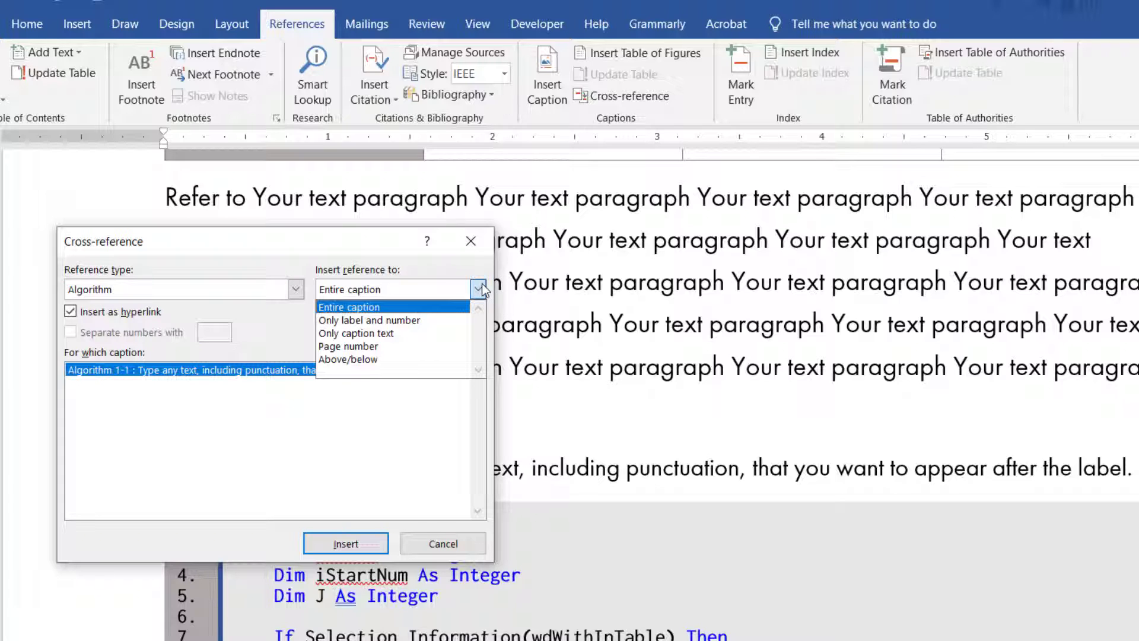
click(455, 321)
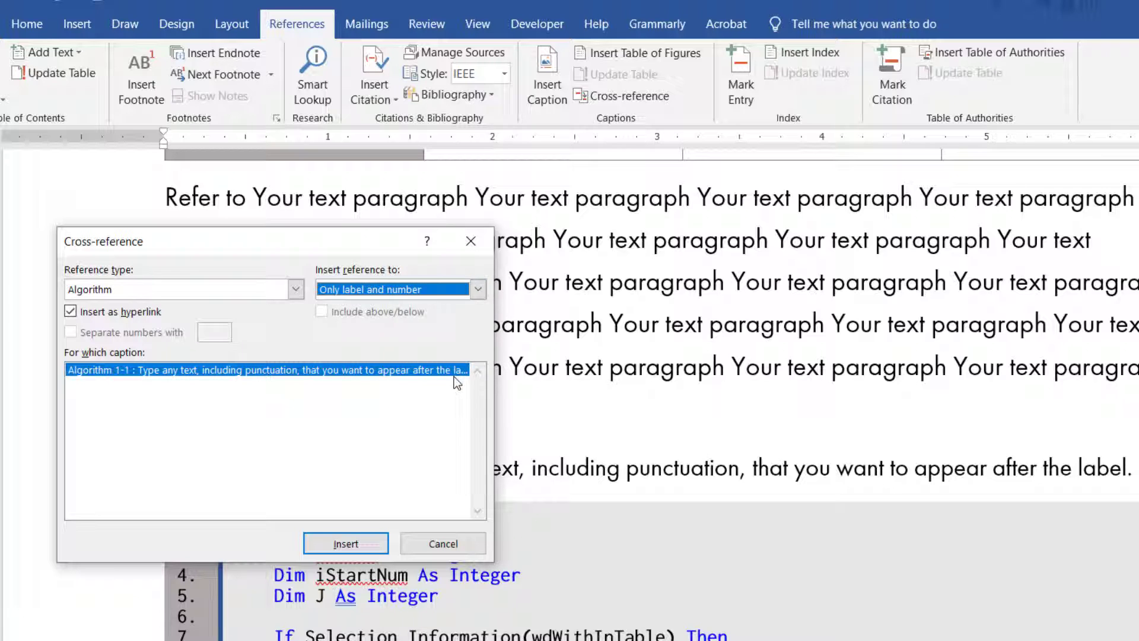
click(362, 549)
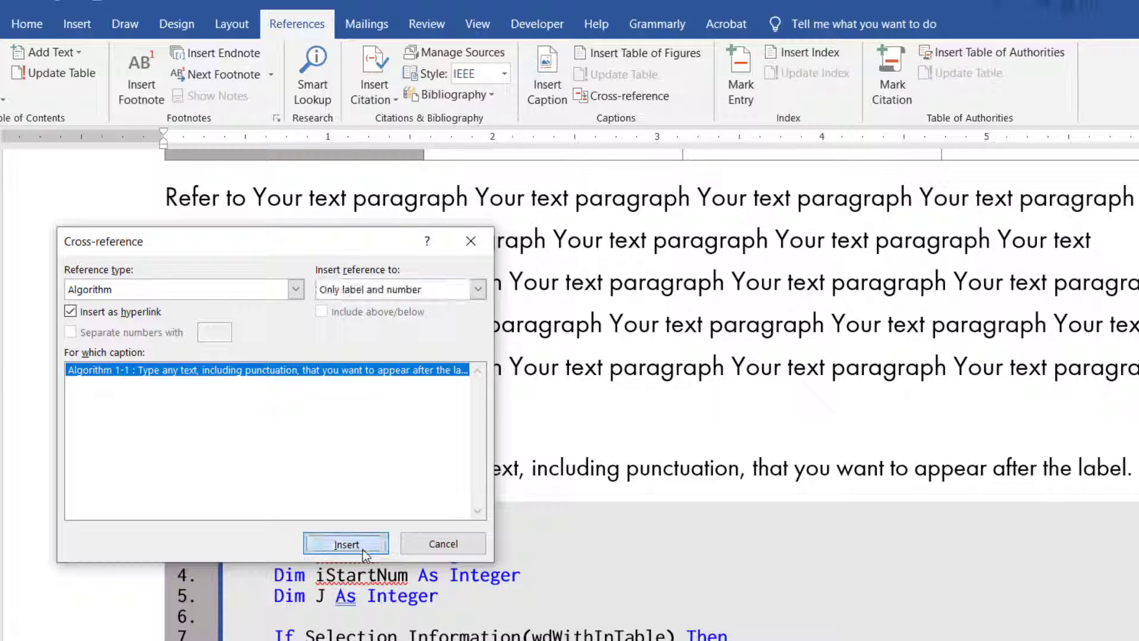
click(433, 547)
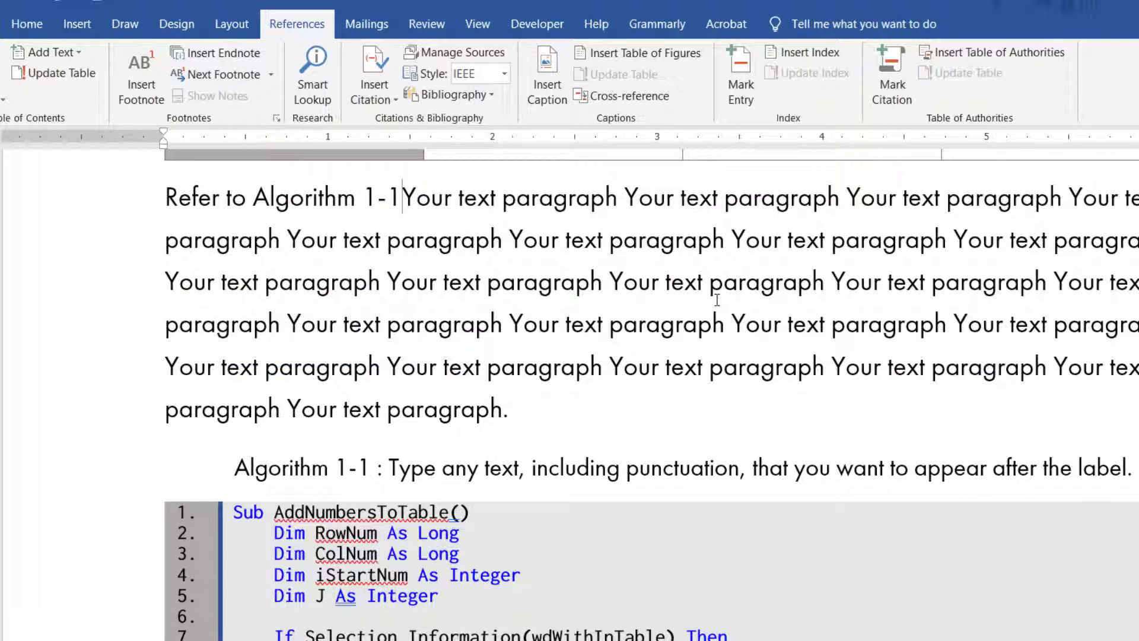